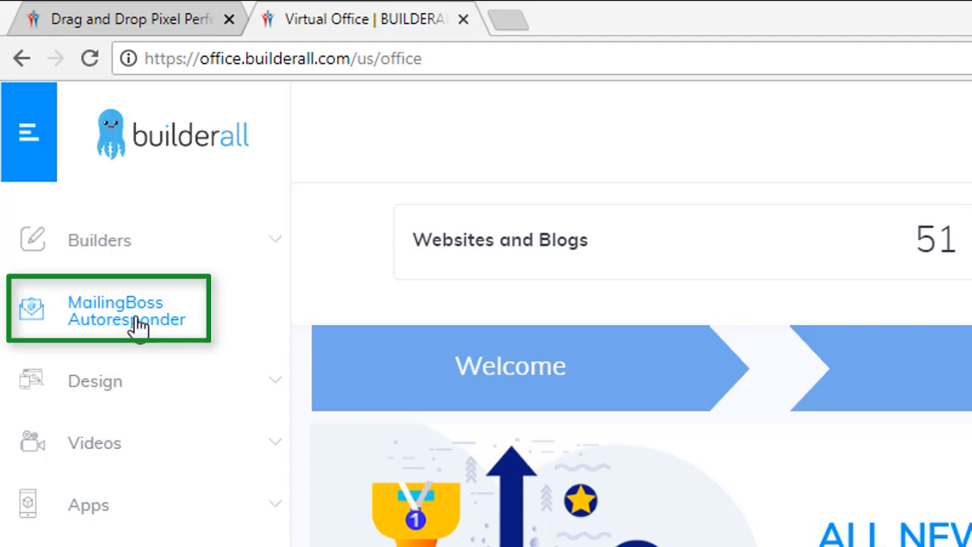
# Open the MailingBoss Autoresponder section from the Builderall office sidebar.
pyautogui.click(145, 311)
pyautogui.click(147, 319)
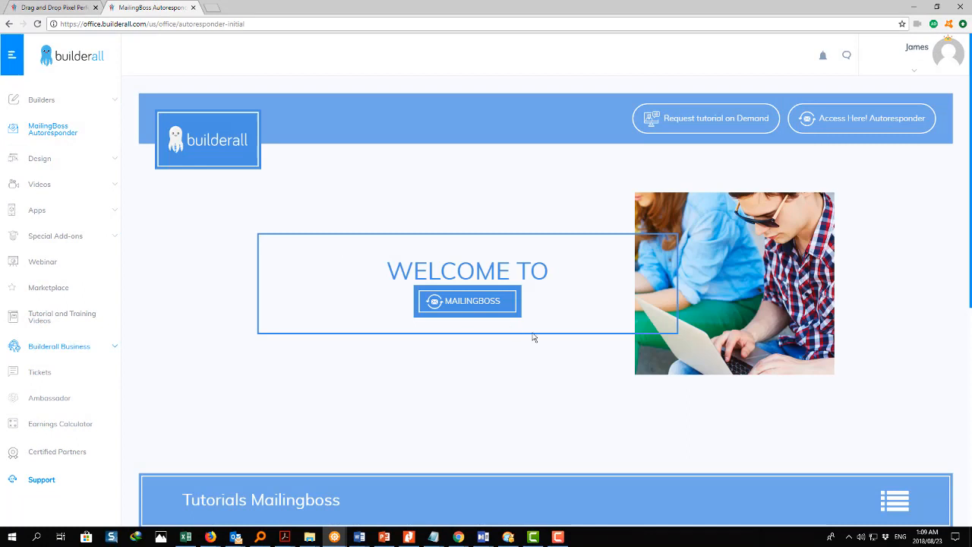
# Launch the MailingBoss app and go to the Workflow builder.
pyautogui.click(457, 300)
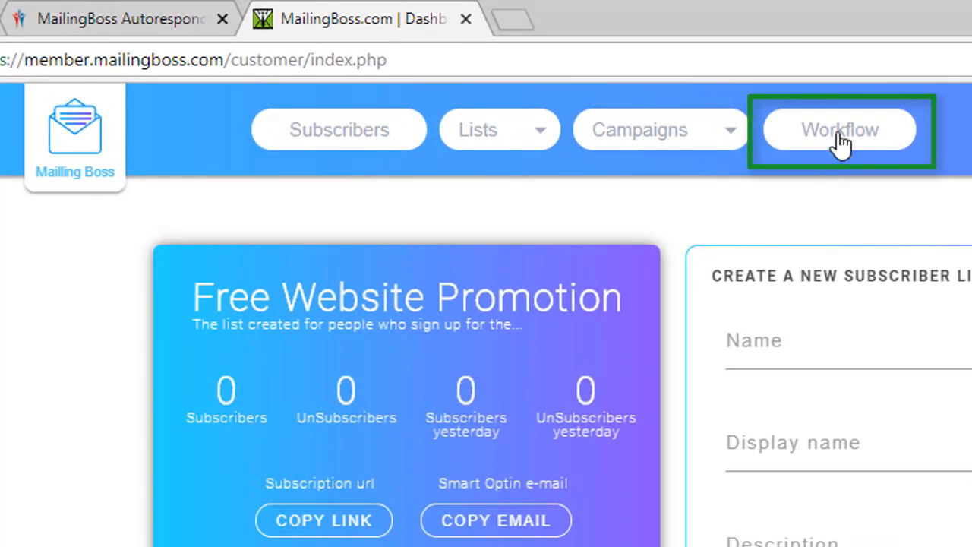
pyautogui.click(841, 142)
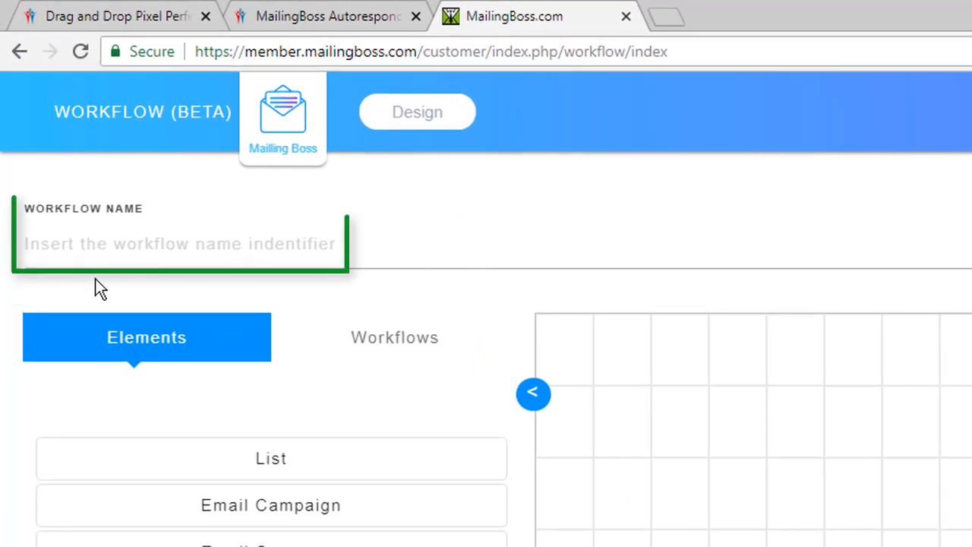
# Name the workflow 'Free Website Tutorial' after reviewing the saved workflows list.
pyautogui.click(142, 237)
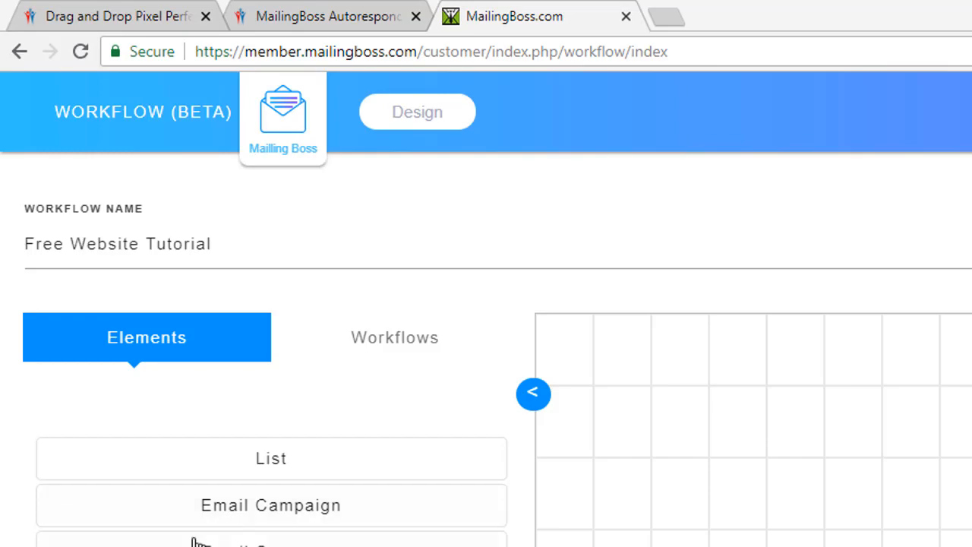
pyautogui.click(387, 337)
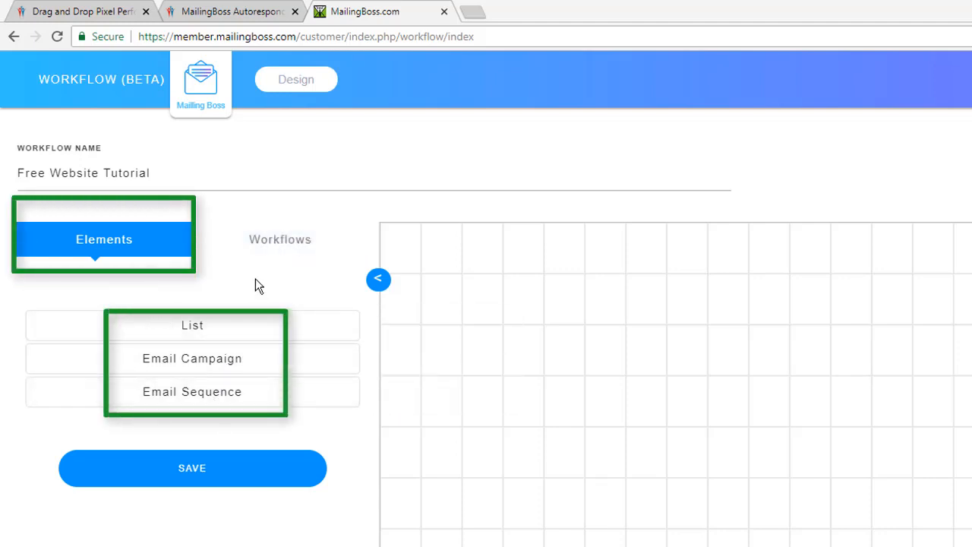
pyautogui.click(288, 245)
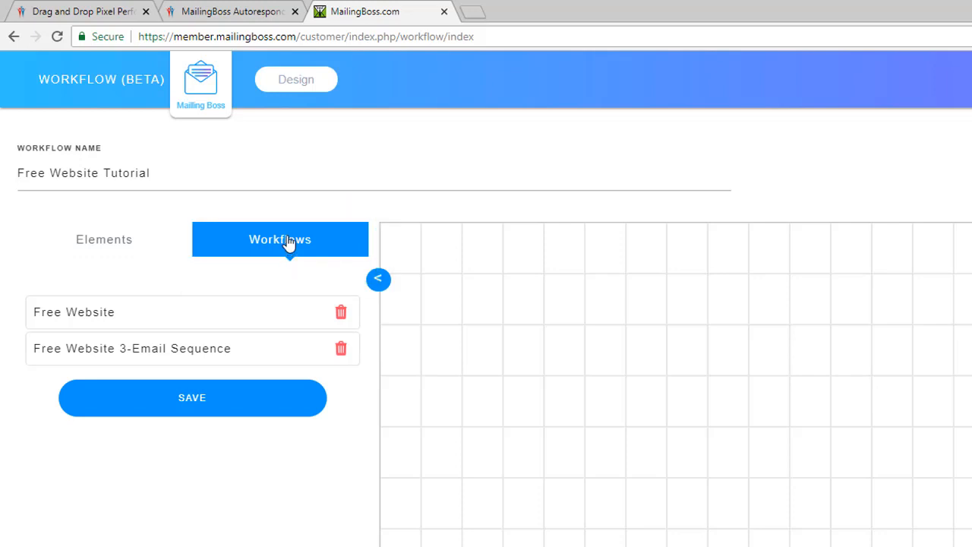
pyautogui.click(113, 247)
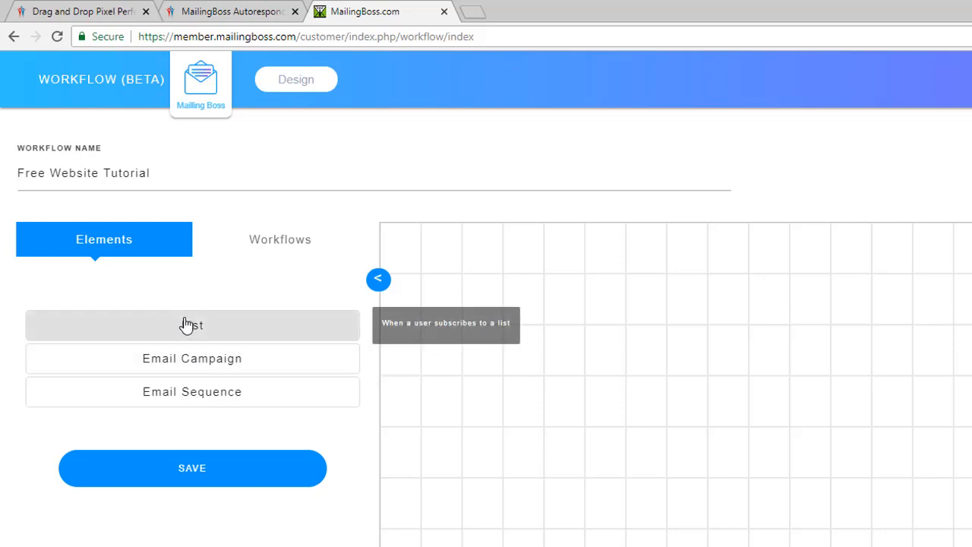
# Drag the List element from the Elements panel onto the workflow grid.
pyautogui.moveTo(182, 326); pyautogui.dragTo(731, 339)
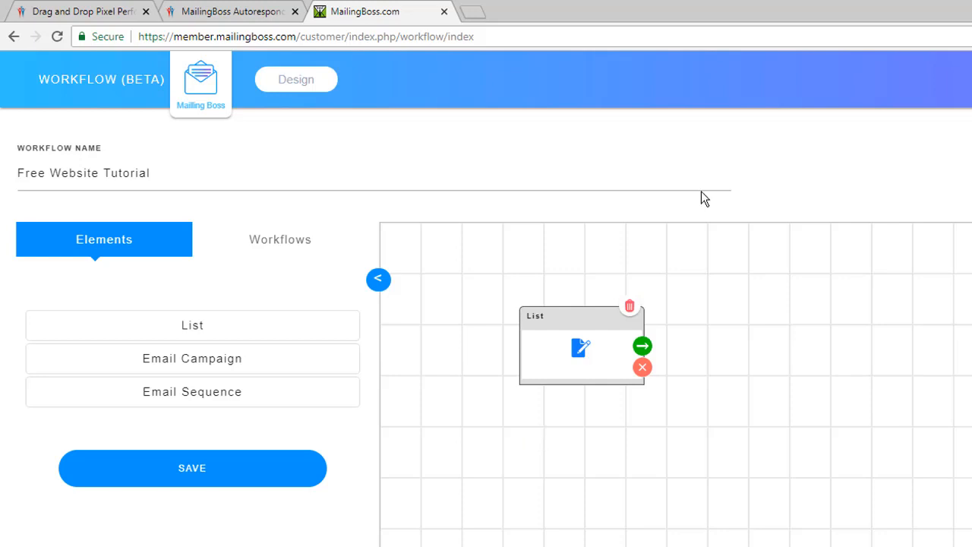
# From the List node's settings, check the existing lists and start a new subscriber list.
pyautogui.click(582, 351)
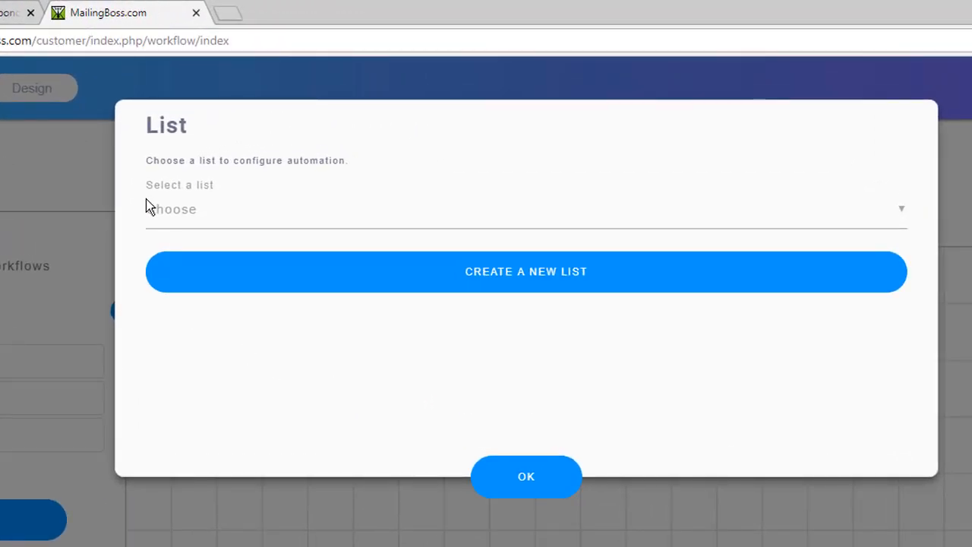
pyautogui.click(196, 221)
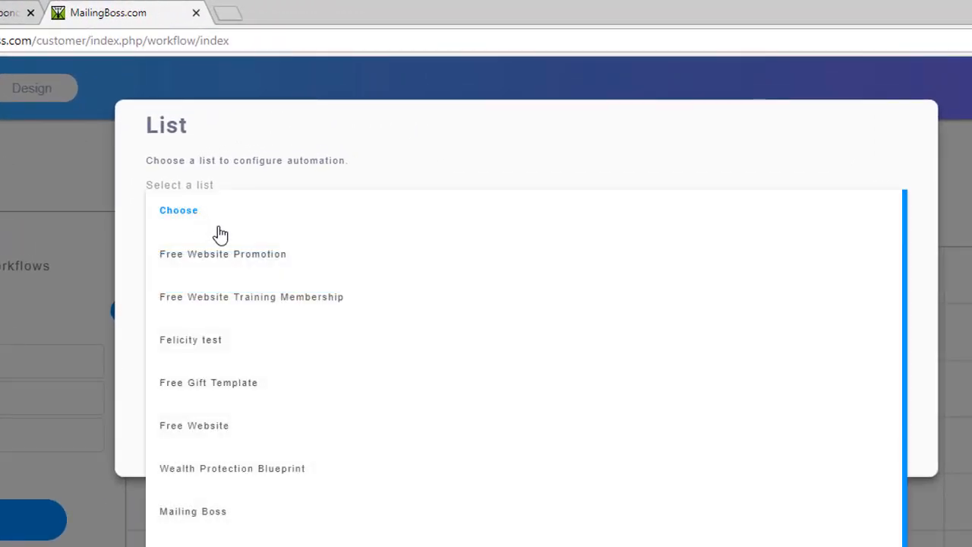
pyautogui.click(362, 118)
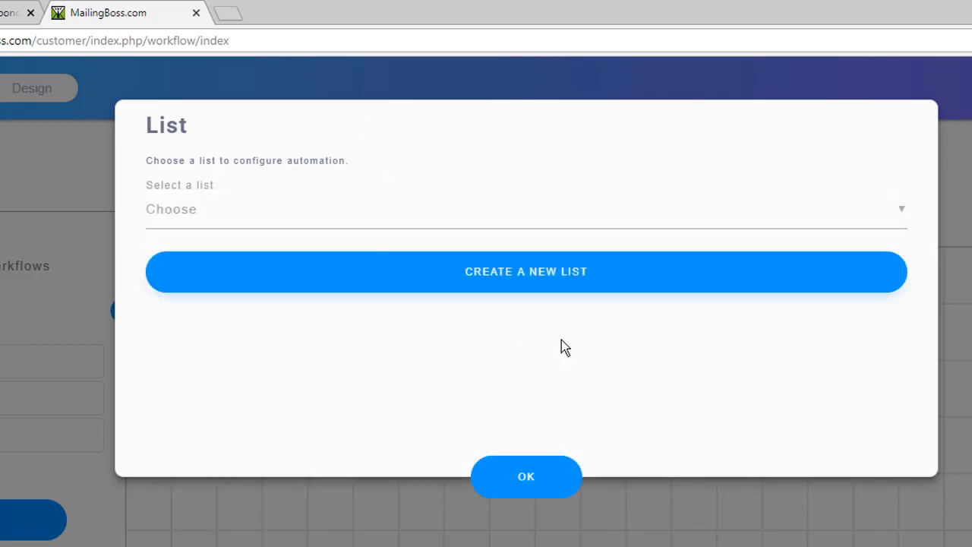
pyautogui.click(557, 283)
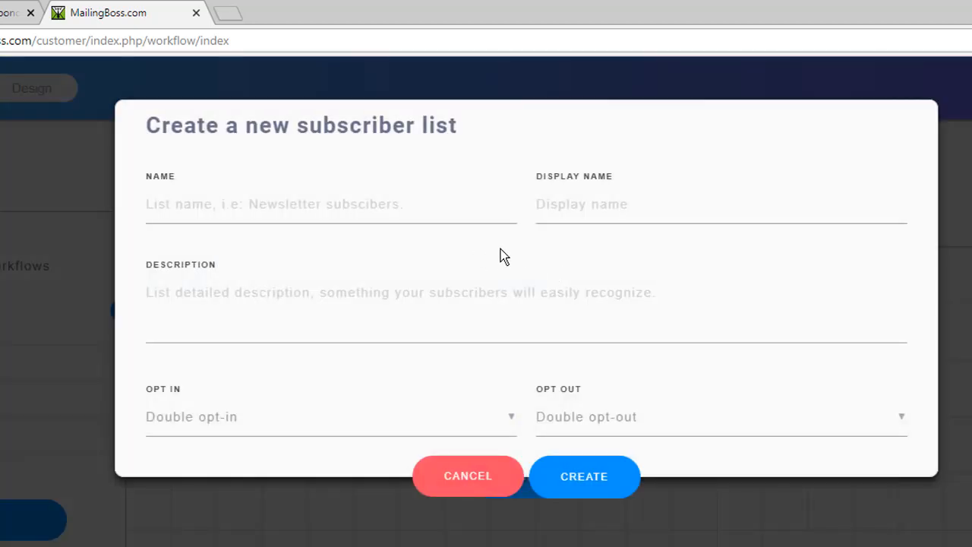
# Enter 'Free Website Tutorial' as the list name, display name and description.
pyautogui.click(266, 207)
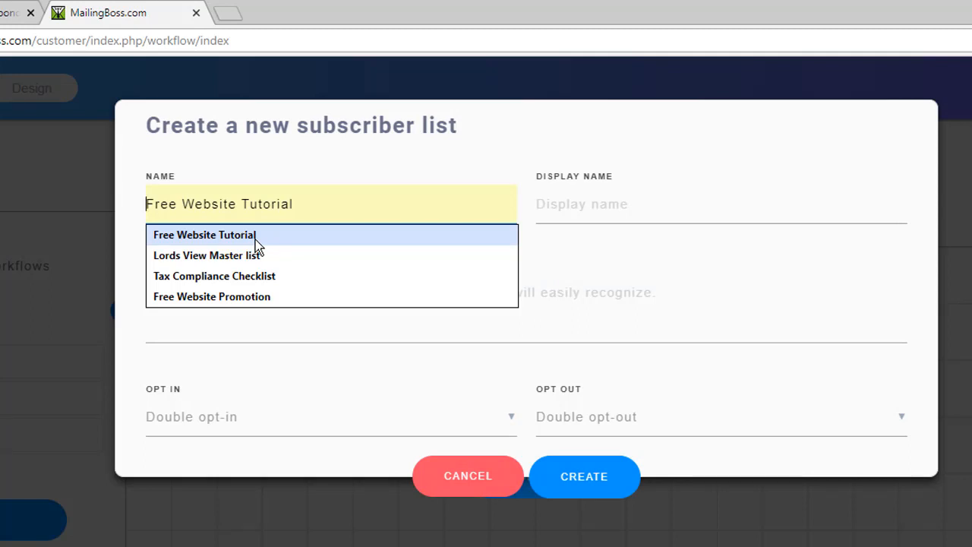
pyautogui.click(255, 239)
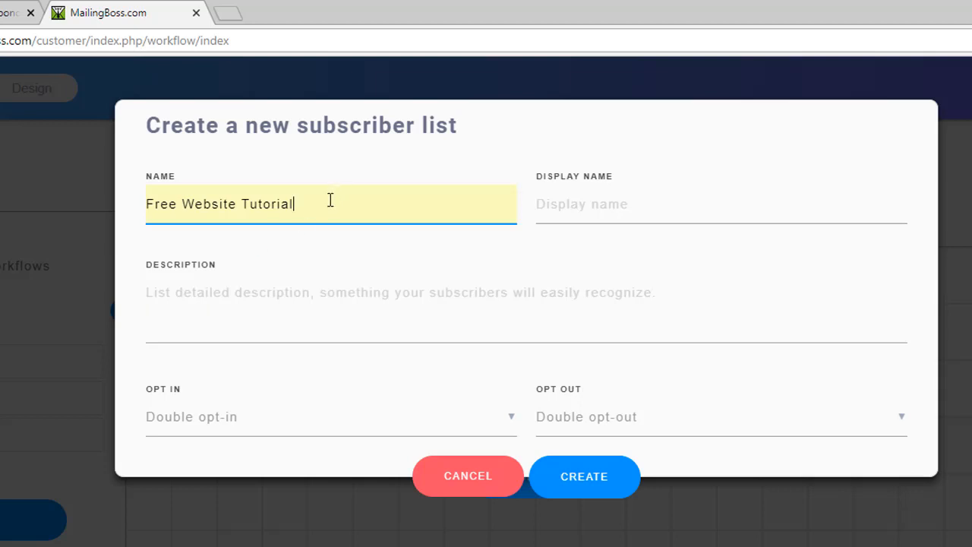
pyautogui.moveTo(329, 200); pyautogui.dragTo(109, 199)
pyautogui.hotkey('ctrl', 'c')
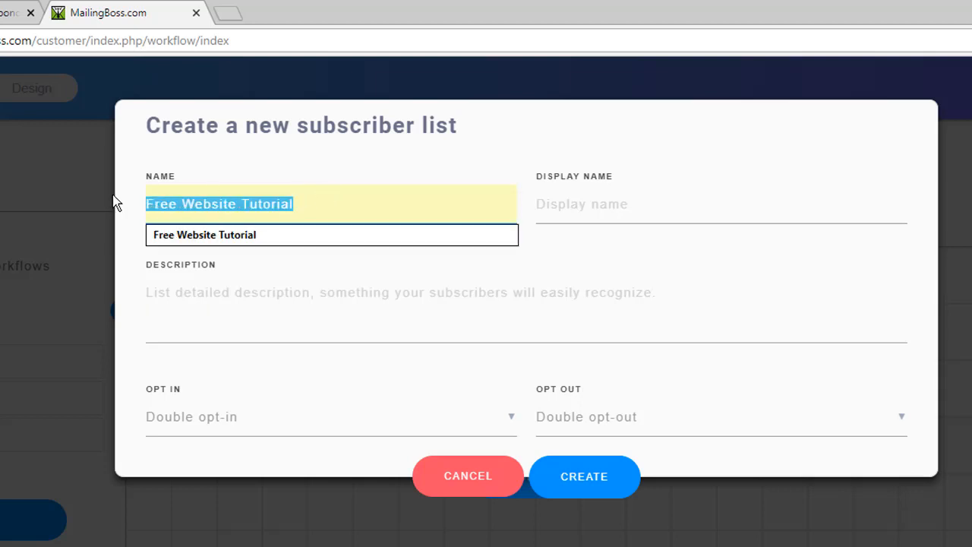
pyautogui.click(563, 209)
pyautogui.hotkey('ctrl', 'v')
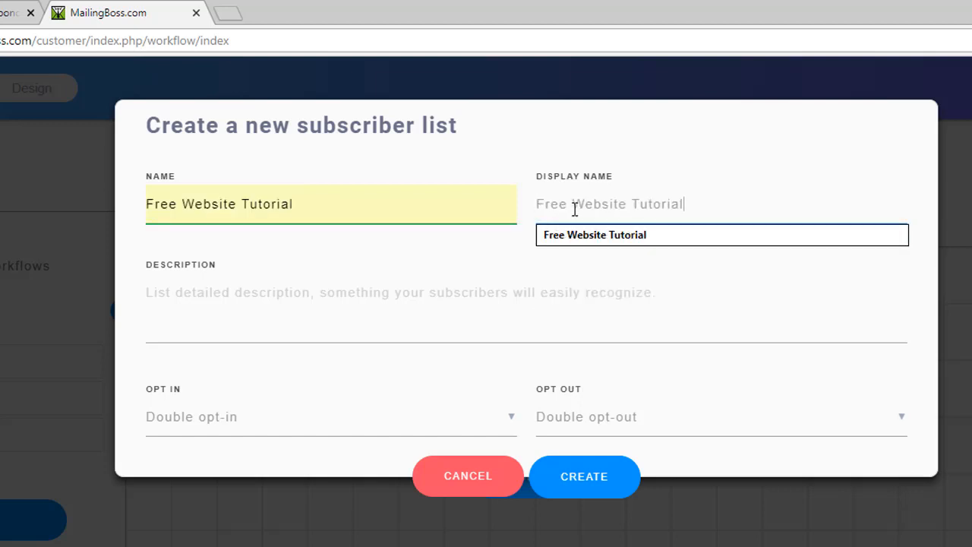
pyautogui.click(221, 319)
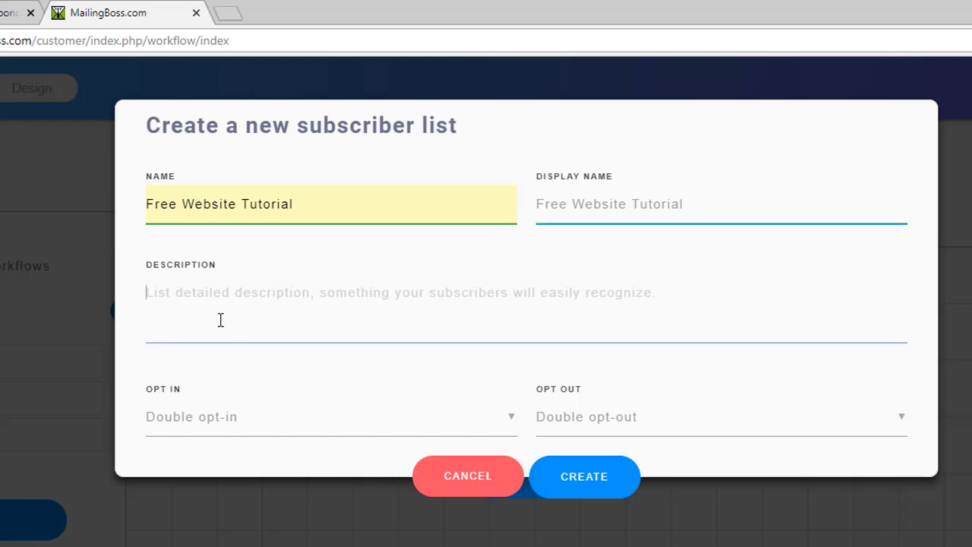
pyautogui.hotkey('ctrl', 'v')
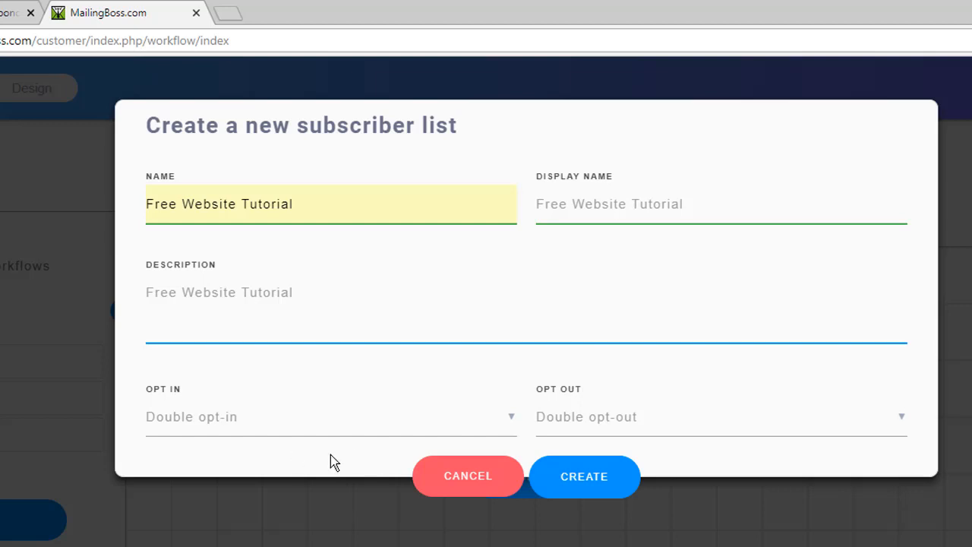
# Set the list to Single opt-in and Single opt-out.
pyautogui.click(235, 422)
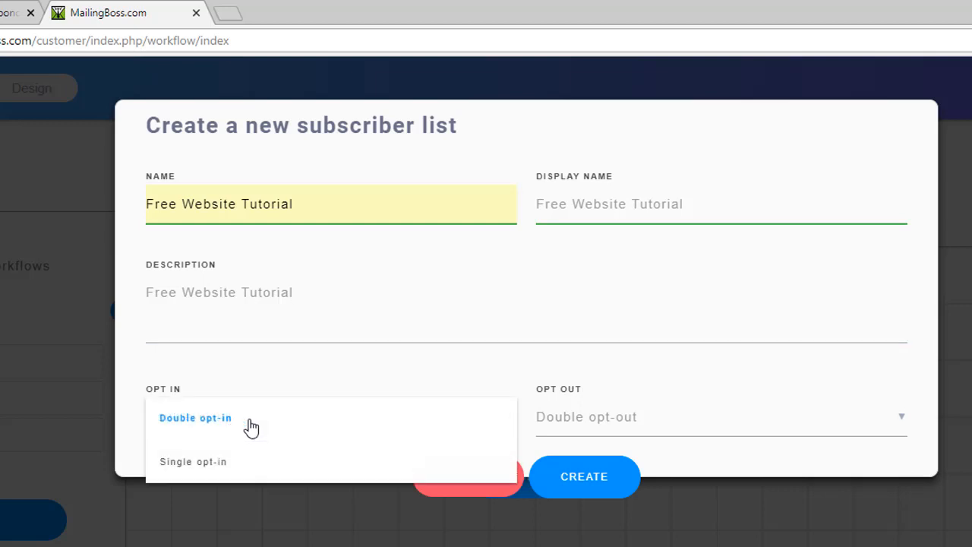
pyautogui.click(189, 465)
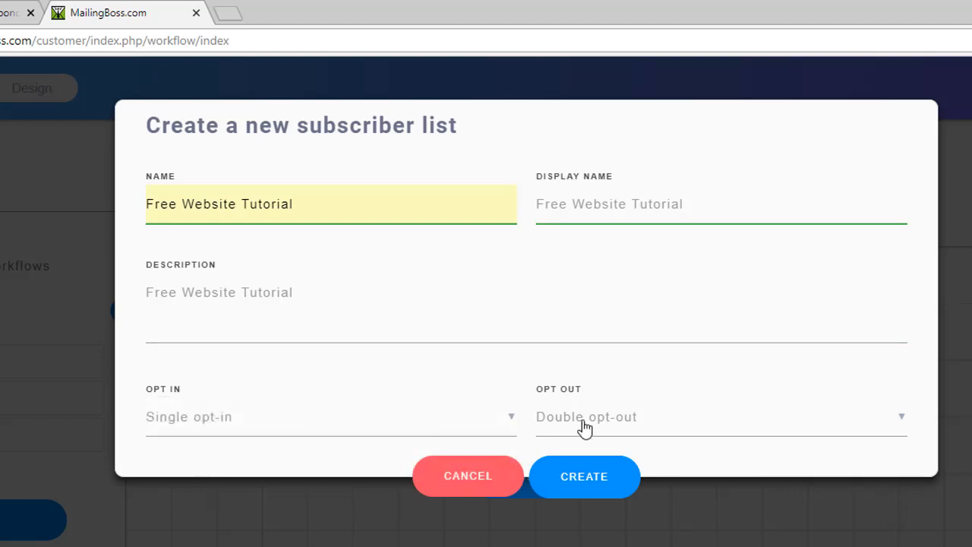
pyautogui.click(697, 424)
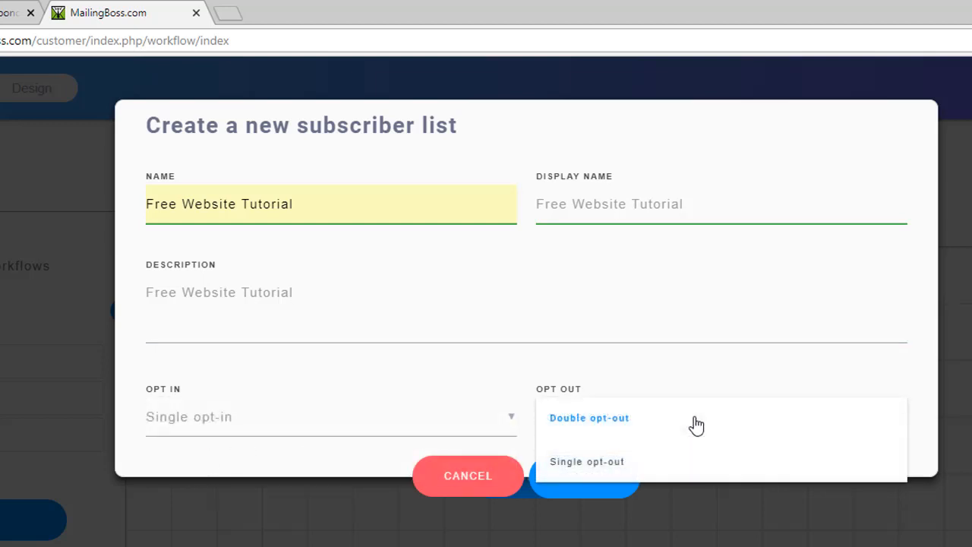
pyautogui.click(630, 467)
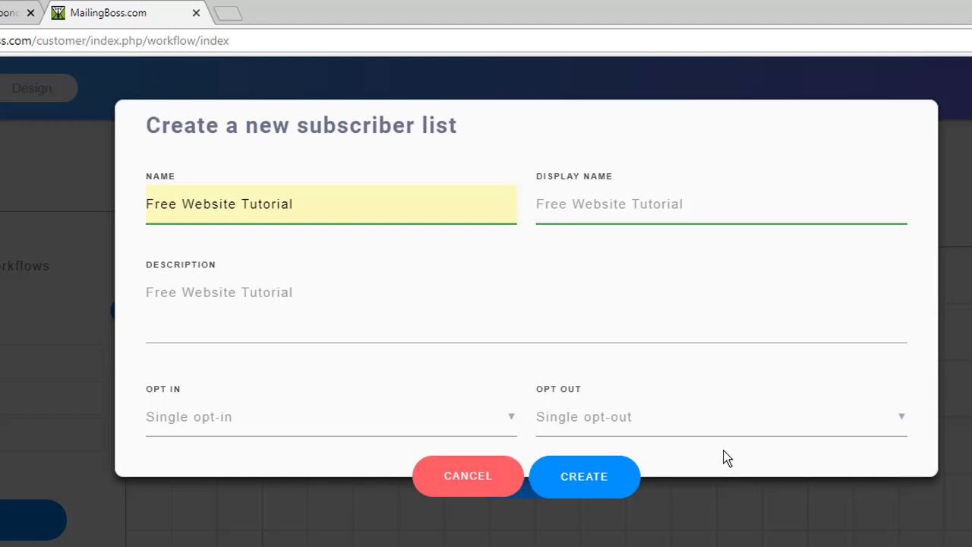
# Create the Free Website Tutorial list and open its Create/Edit List Fields page.
pyautogui.click(577, 475)
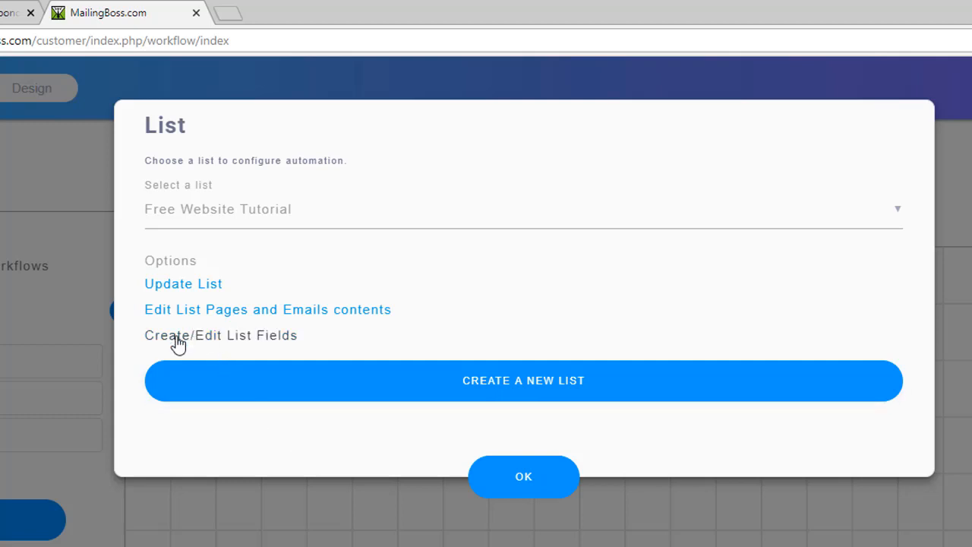
pyautogui.click(231, 341)
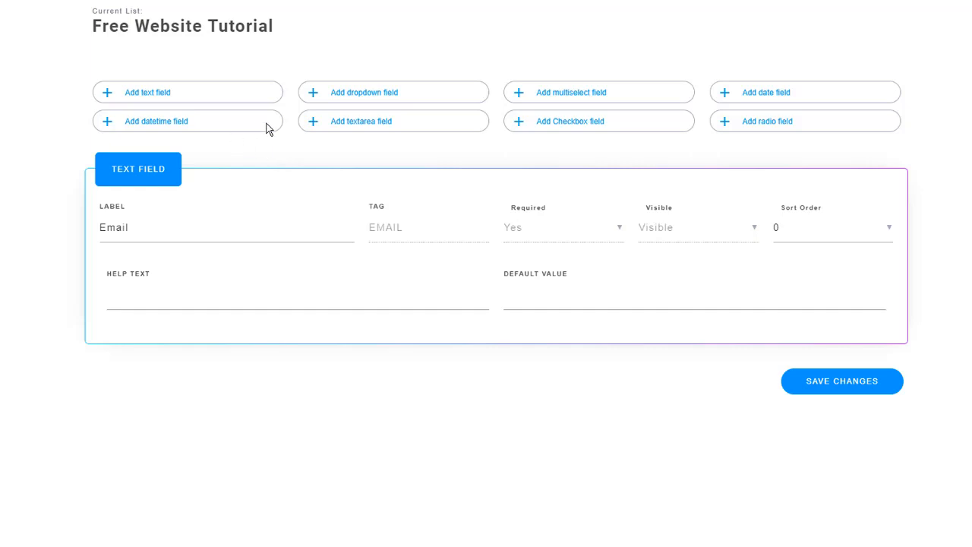
# Add a required text field labelled 'First Name' with tag FNAME.
pyautogui.click(142, 96)
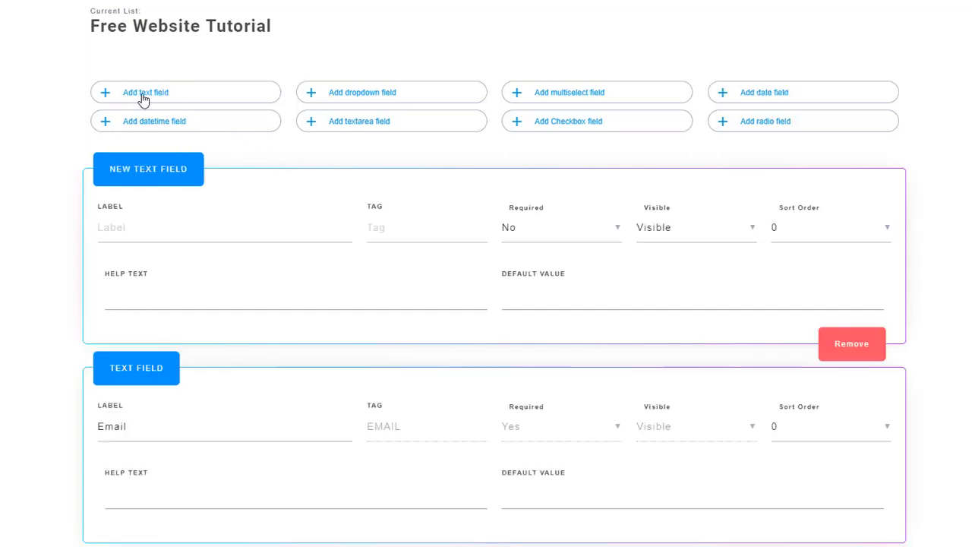
pyautogui.click(204, 224)
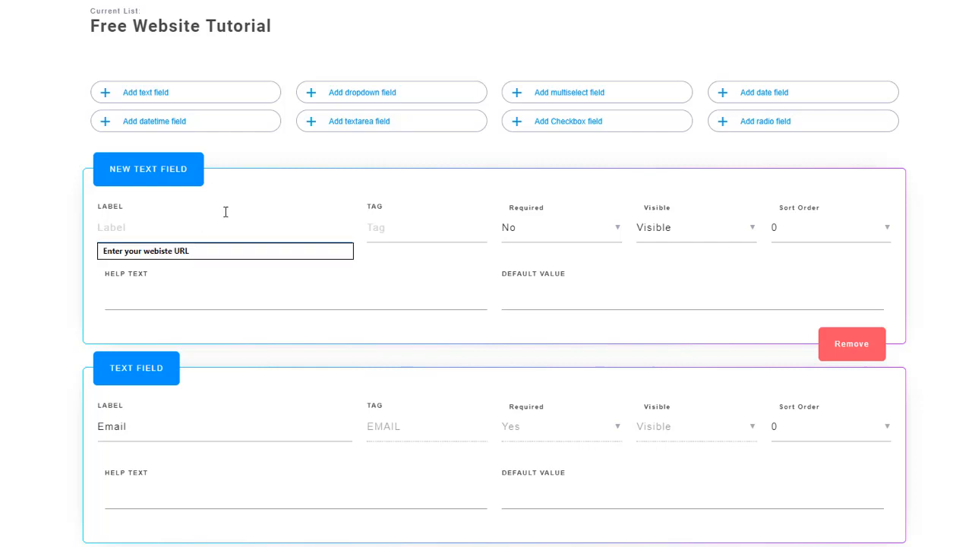
pyautogui.write('Fir')
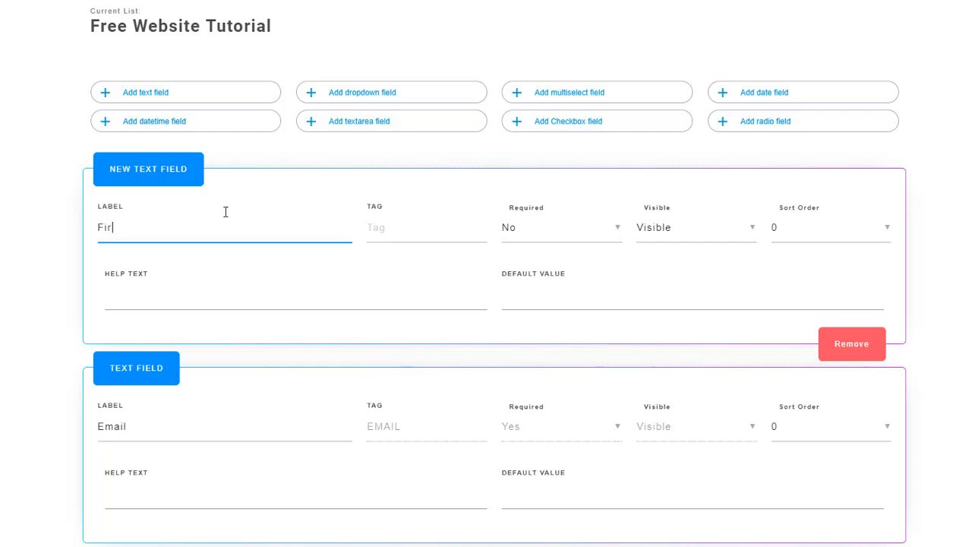
pyautogui.write('st Name')
pyautogui.click(395, 227)
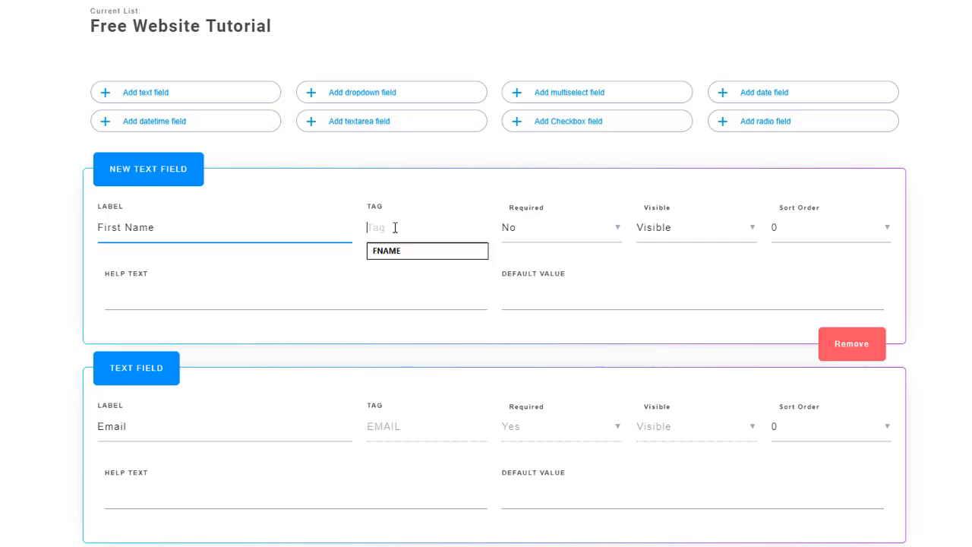
pyautogui.click(392, 251)
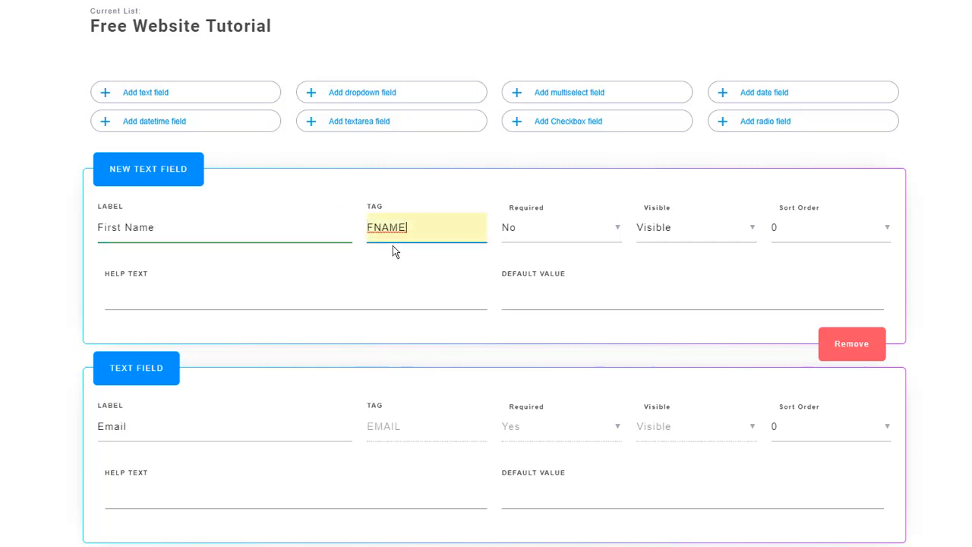
pyautogui.click(616, 232)
pyautogui.click(530, 232)
# Set the Email field's sort order to 1, save the form, and return to the workflow design.
pyautogui.click(886, 433)
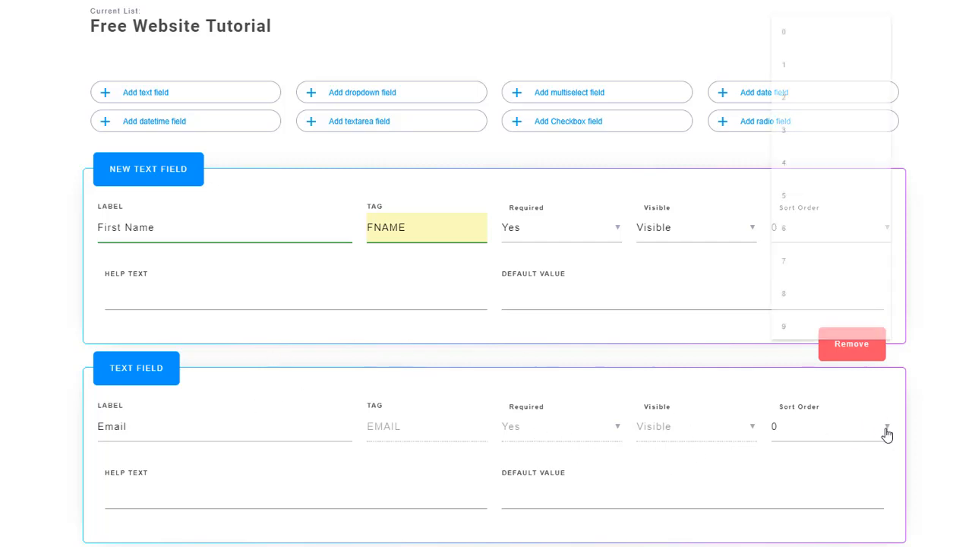
pyautogui.click(805, 73)
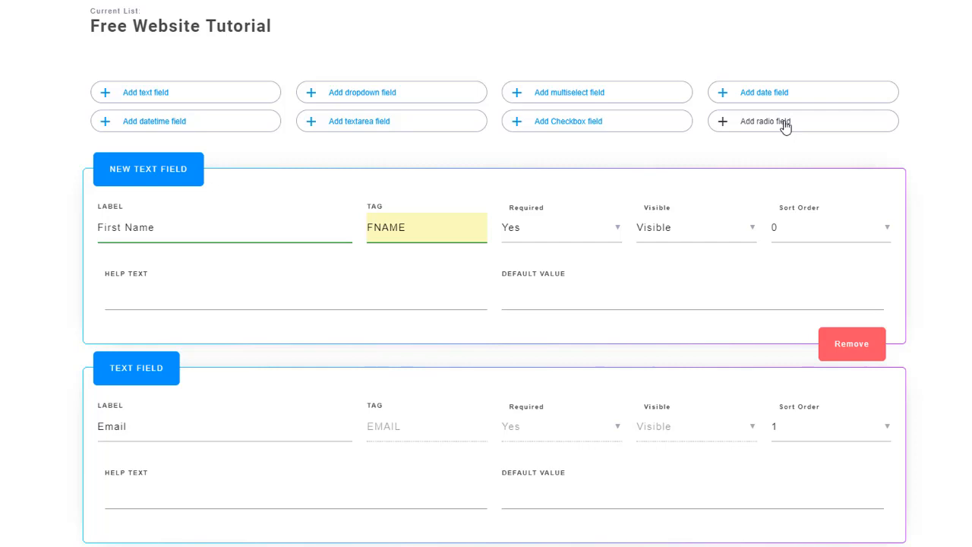
pyautogui.scroll(-1, 486, 274)
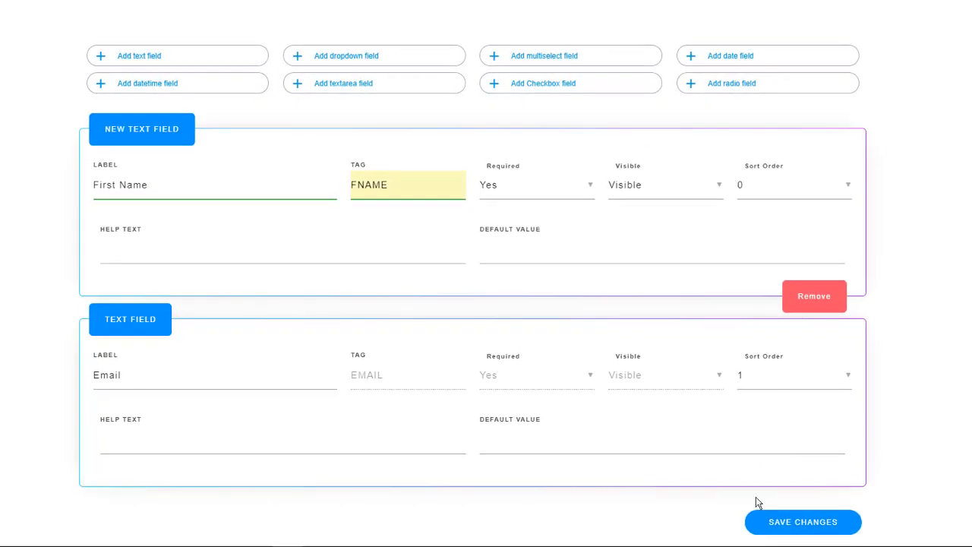
pyautogui.click(813, 524)
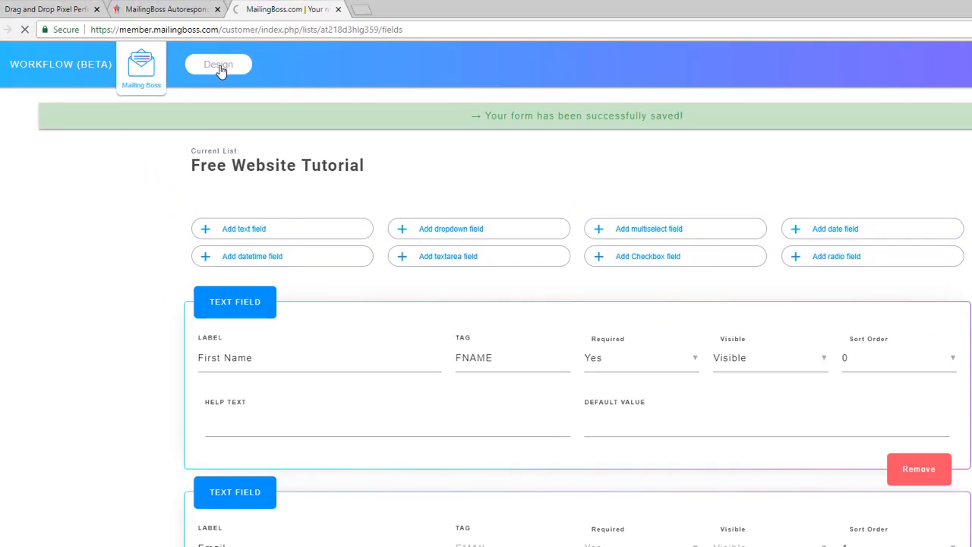
pyautogui.click(221, 66)
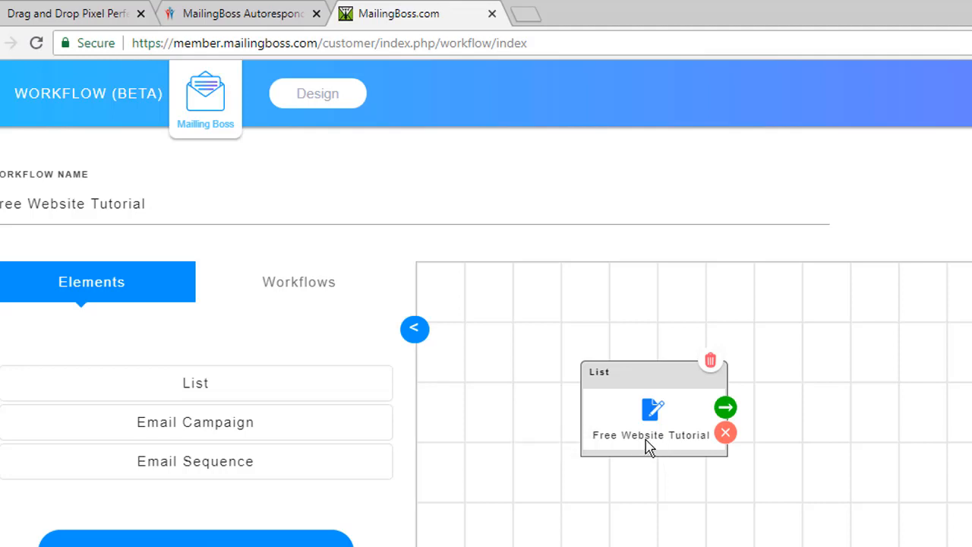
# Open the next-step menu from the List node's green arrow connector.
pyautogui.click(728, 410)
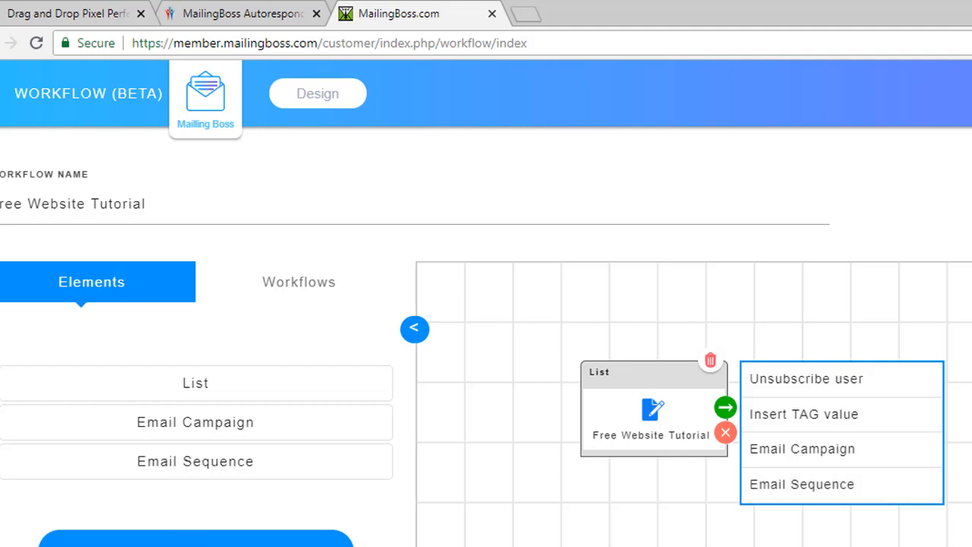
# Add an Email Sequence step after the list and start a new sequence.
pyautogui.click(814, 492)
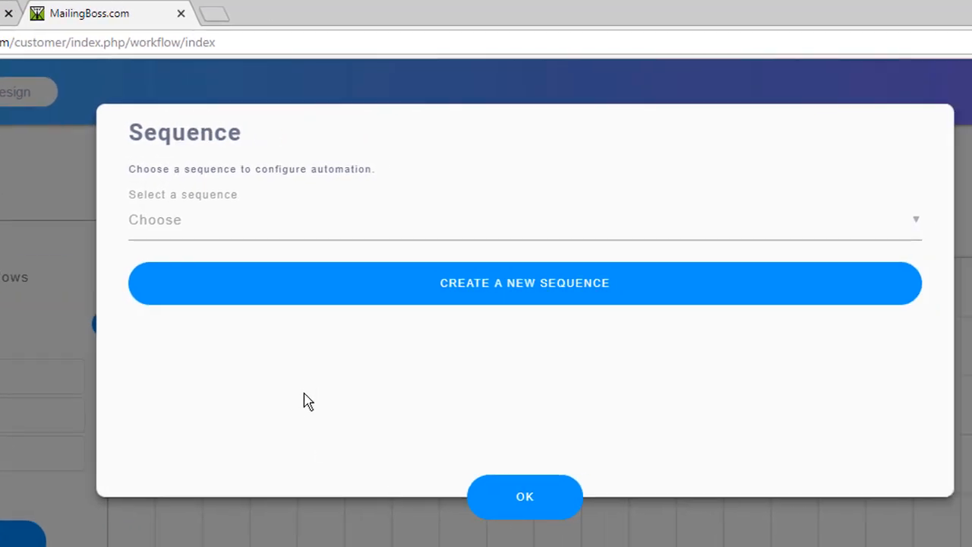
pyautogui.click(260, 220)
pyautogui.click(408, 130)
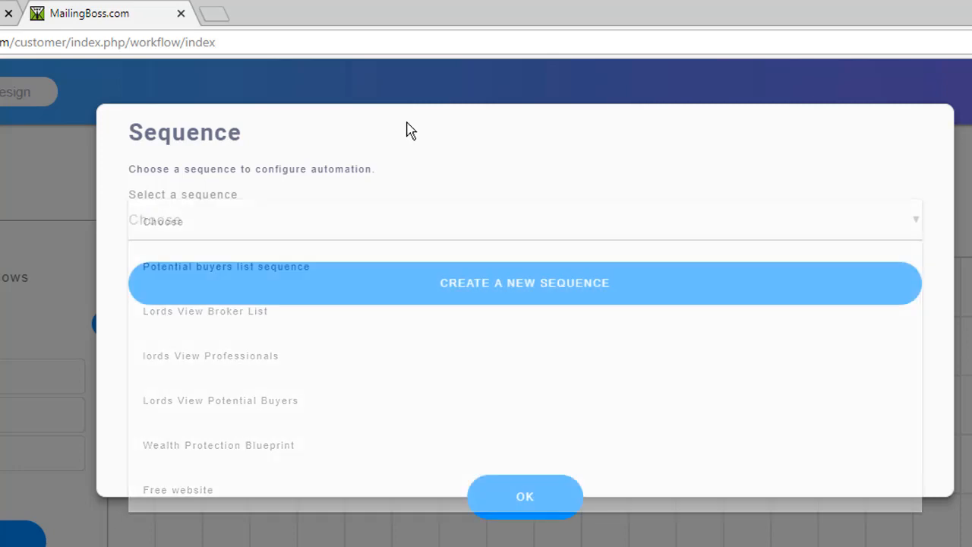
pyautogui.click(482, 280)
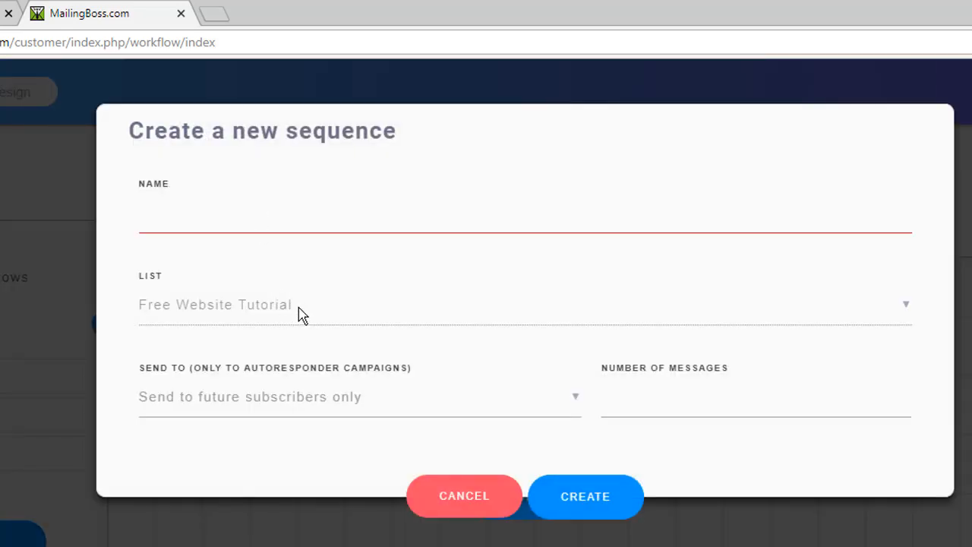
# Name the new sequence 'Free Website Tutorial sequence' by reusing the list name.
pyautogui.moveTo(298, 308); pyautogui.dragTo(118, 304)
pyautogui.hotkey('ctrl', 'c')
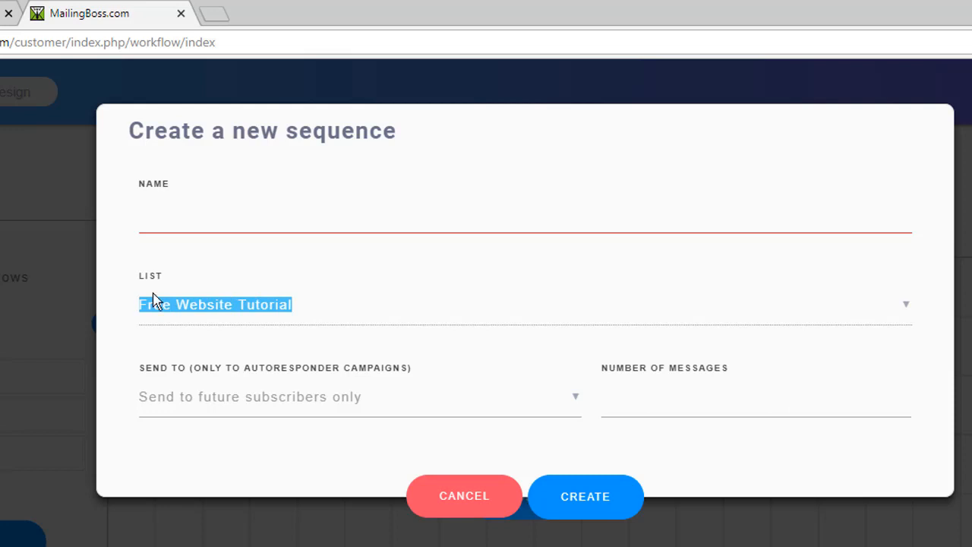
pyautogui.click(205, 216)
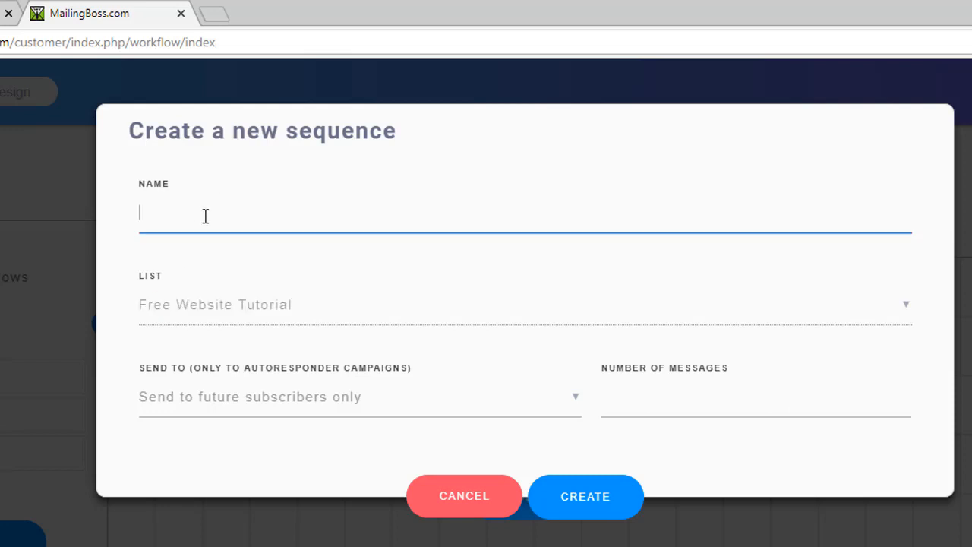
pyautogui.hotkey('ctrl', 'v')
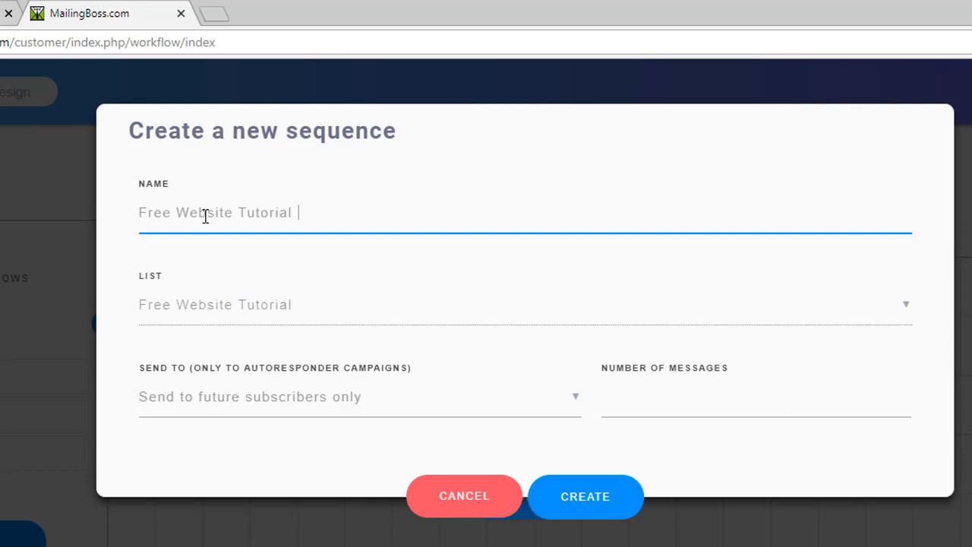
pyautogui.write('sequence')
pyautogui.click(176, 316)
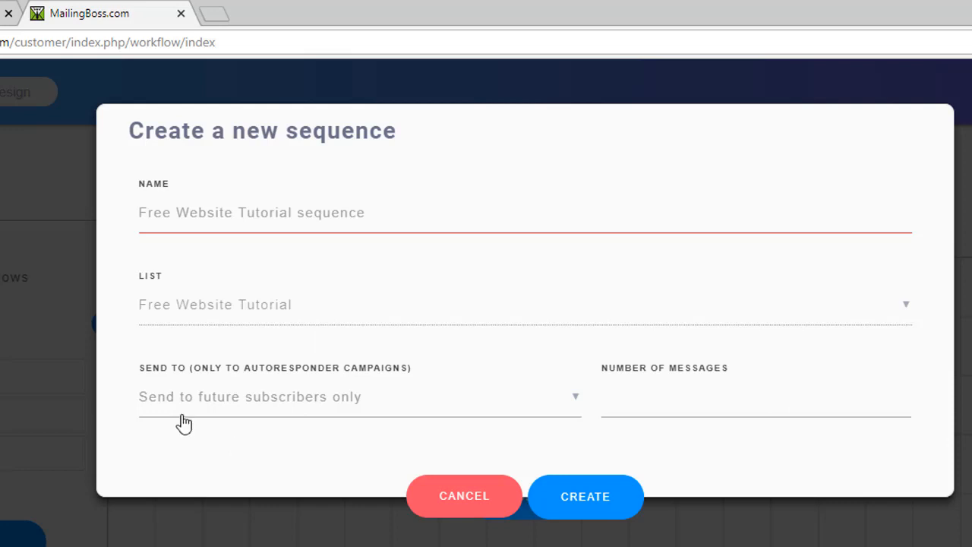
# Create the sequence with 3 messages, sent to future subscribers only.
pyautogui.click(572, 406)
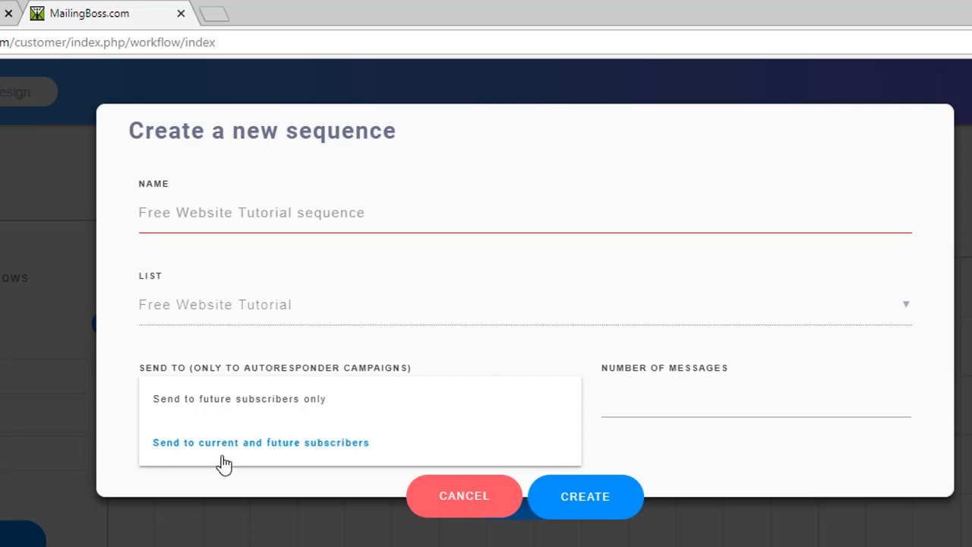
pyautogui.click(233, 404)
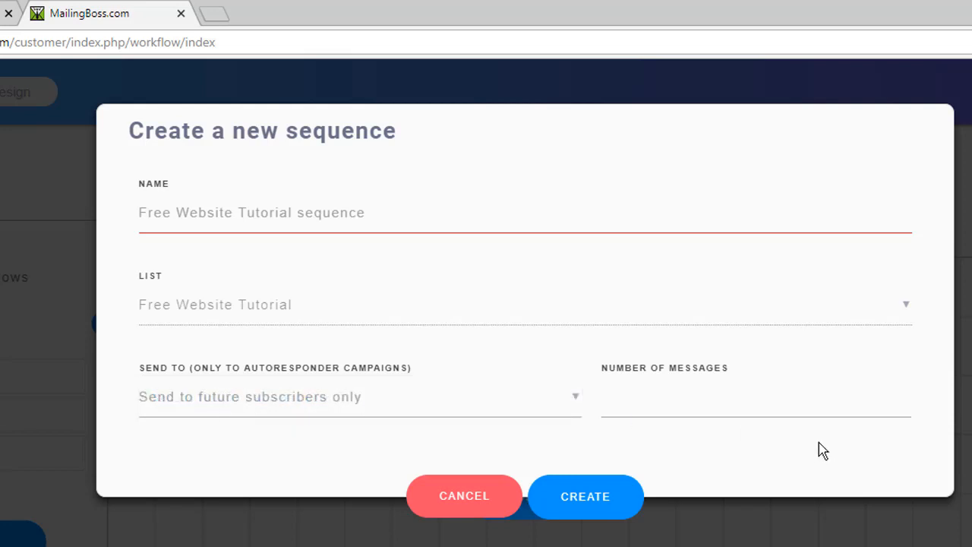
pyautogui.click(665, 399)
pyautogui.write('3')
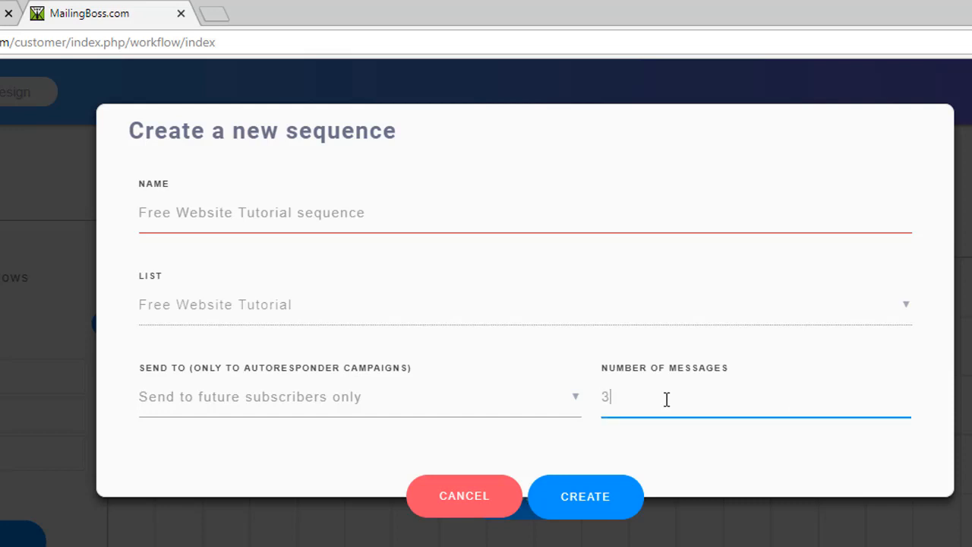
pyautogui.click(576, 489)
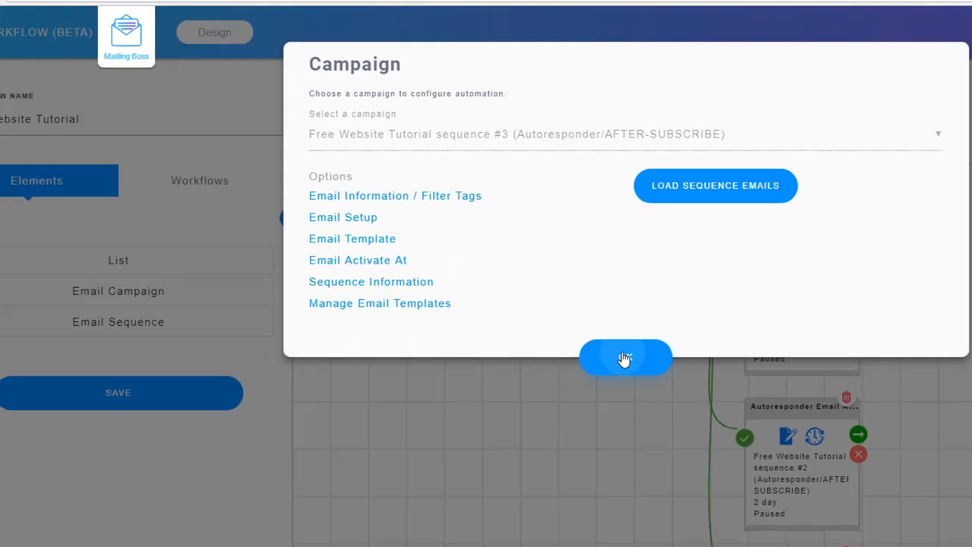
# Close the Campaign dialog and save the workflow with emails at 1, 2 and 3 days.
pyautogui.click(531, 485)
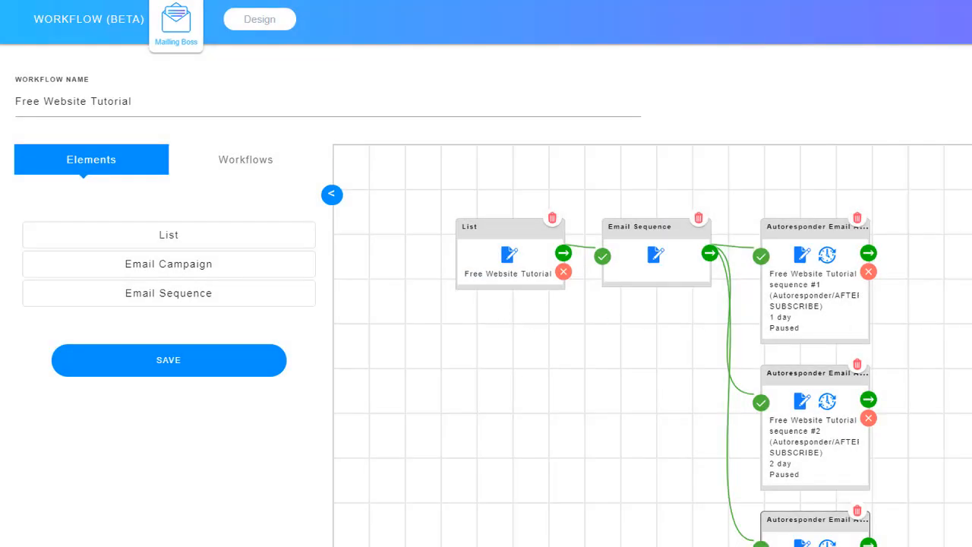
pyautogui.scroll(-1, 486, 304)
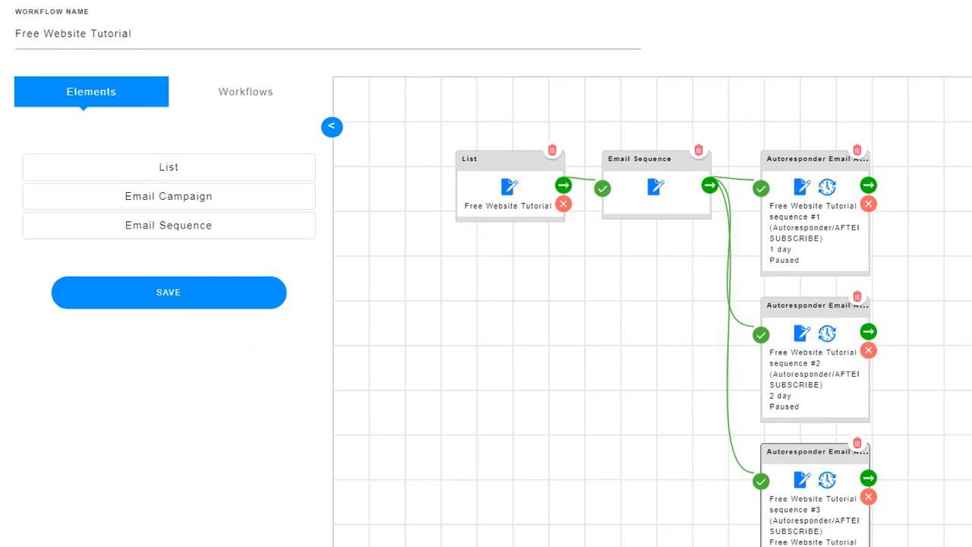
pyautogui.scroll(-1, 486, 304)
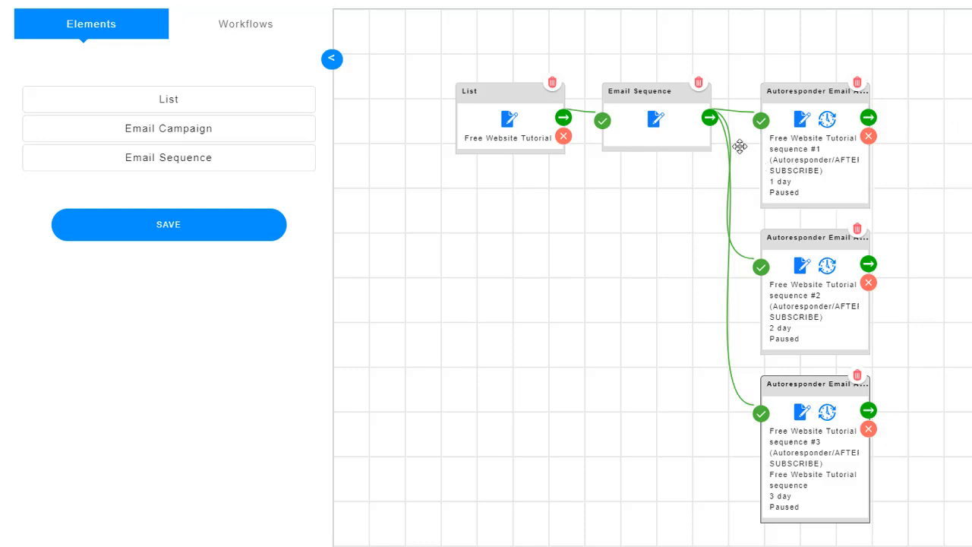
pyautogui.click(193, 232)
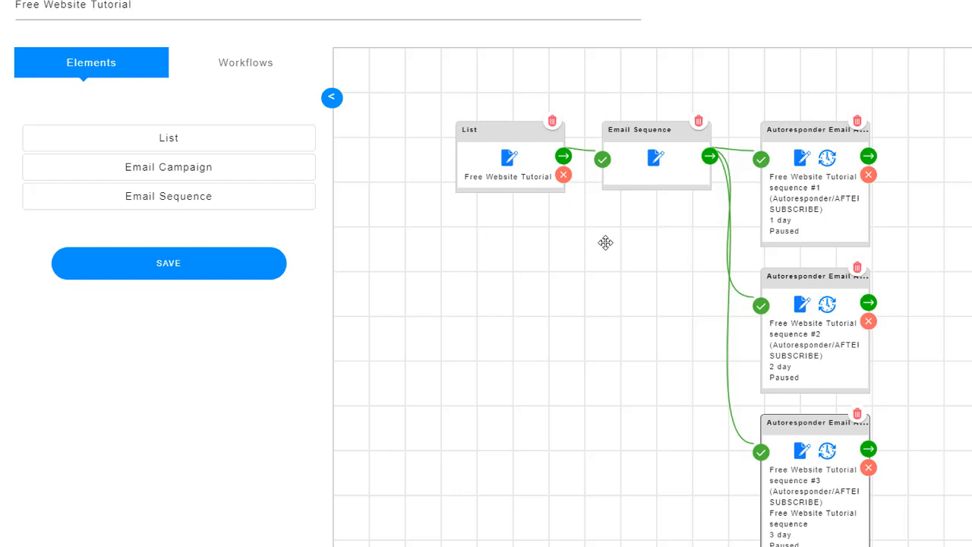
# Assign 'Free Website Tutorial sequence' to the Email Sequence node.
pyautogui.click(654, 162)
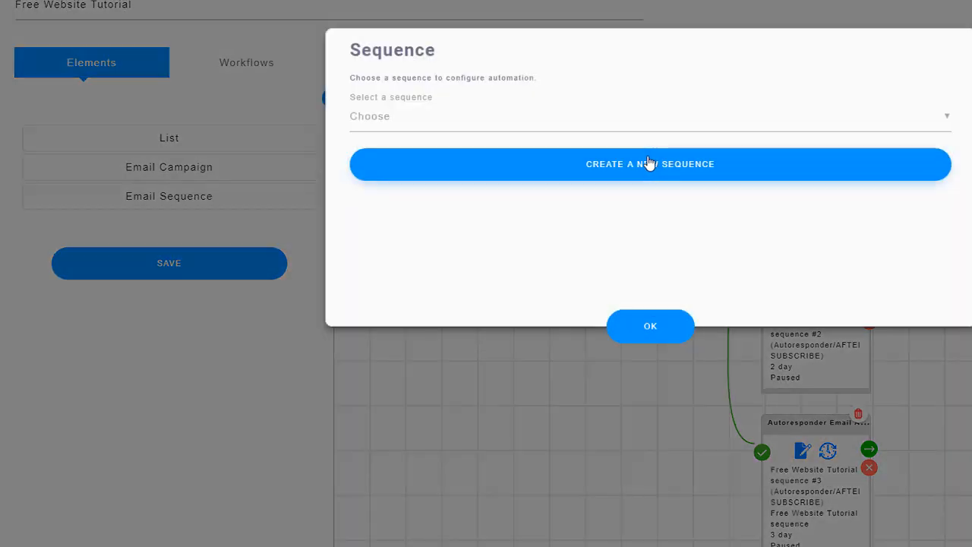
pyautogui.click(507, 123)
pyautogui.click(475, 154)
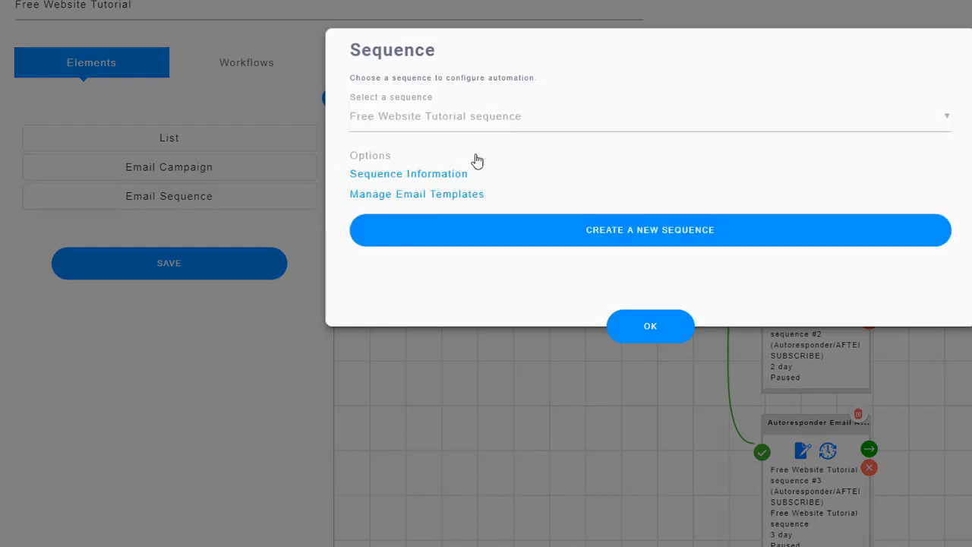
pyautogui.click(642, 328)
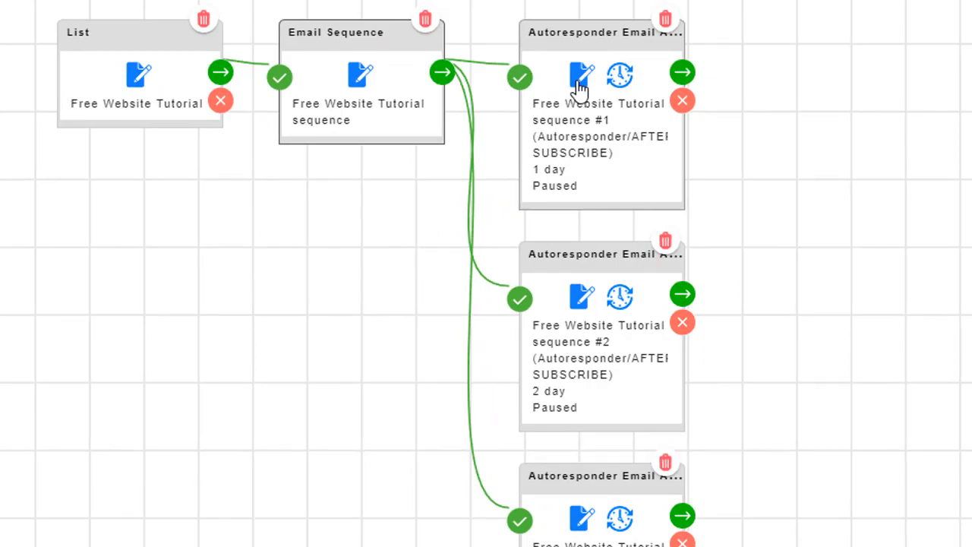
# Open the Email Setup page for autoresponder email #1.
pyautogui.click(580, 87)
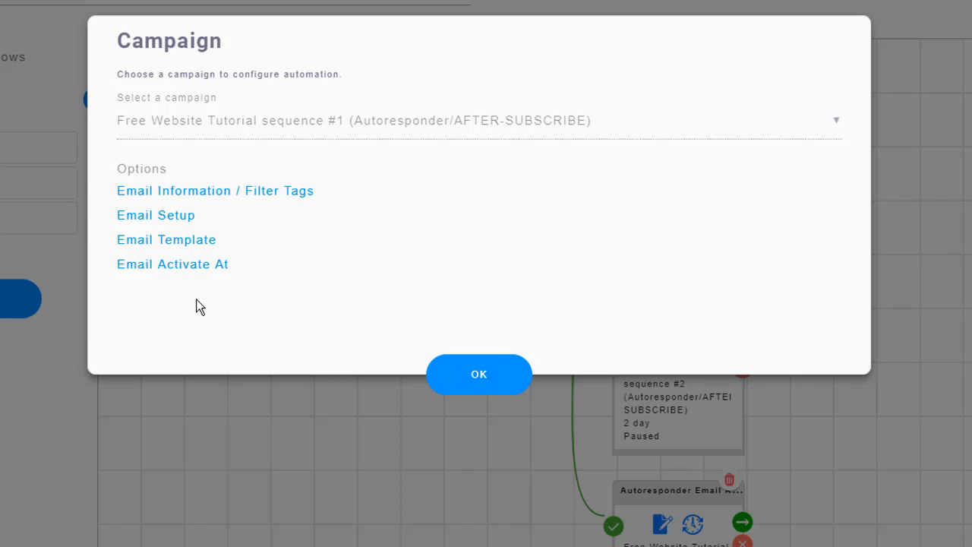
pyautogui.click(173, 221)
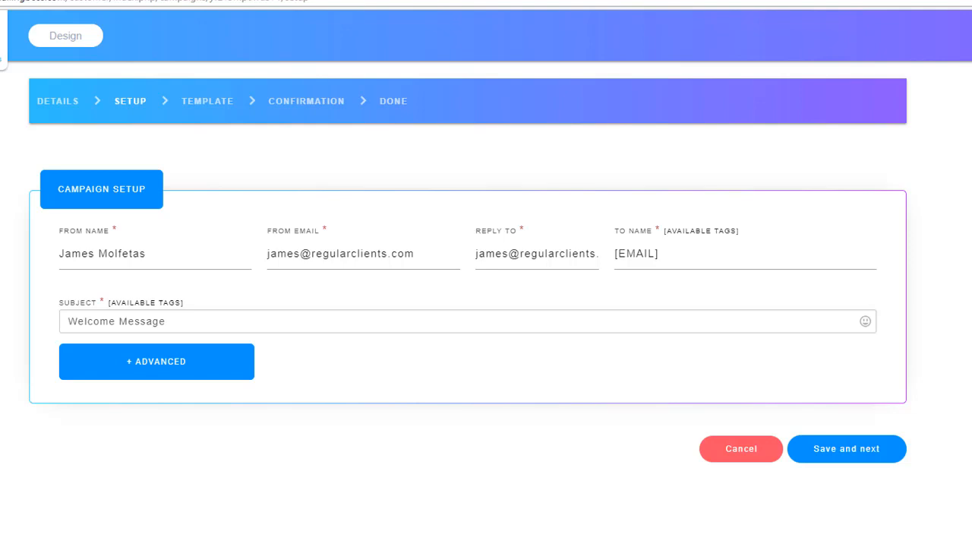
# Change the first email's subject to 'Welcome Message 1 of 3' and save the setup.
pyautogui.moveTo(152, 264)
pyautogui.moveTo(528, 261)
pyautogui.moveTo(697, 262)
pyautogui.click(184, 320)
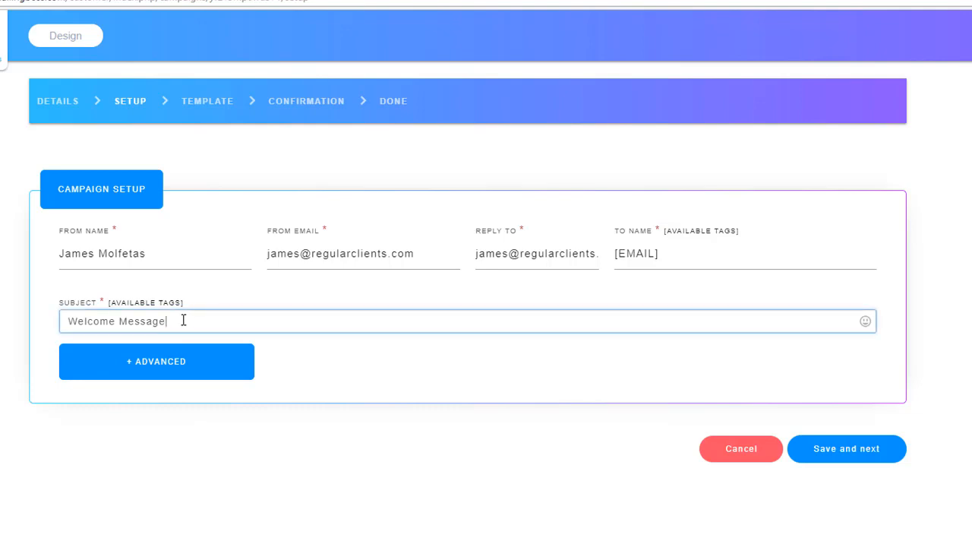
pyautogui.write('1 of 3')
pyautogui.click(843, 449)
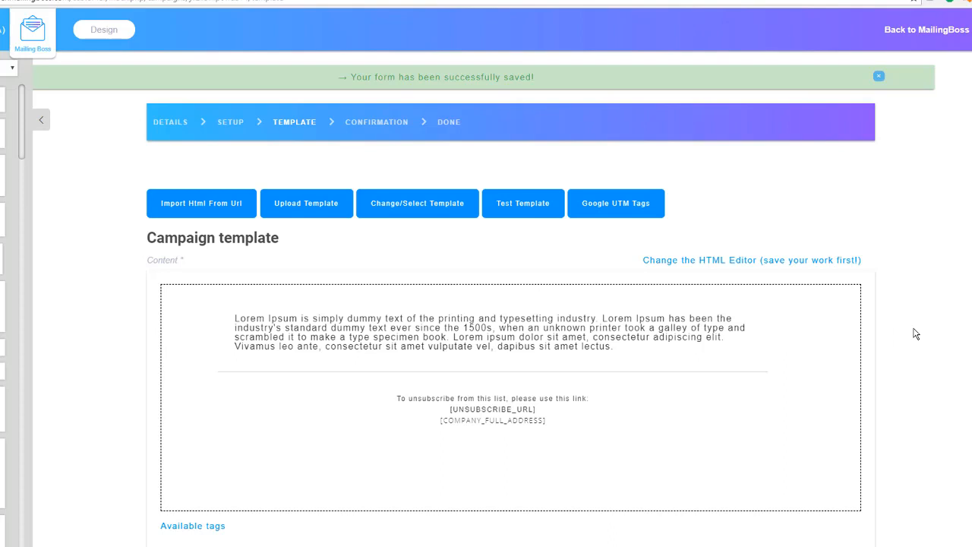
# Add a blank line above the Lorem Ipsum paragraph and show the Available tags list.
pyautogui.scroll(-1, 915, 335)
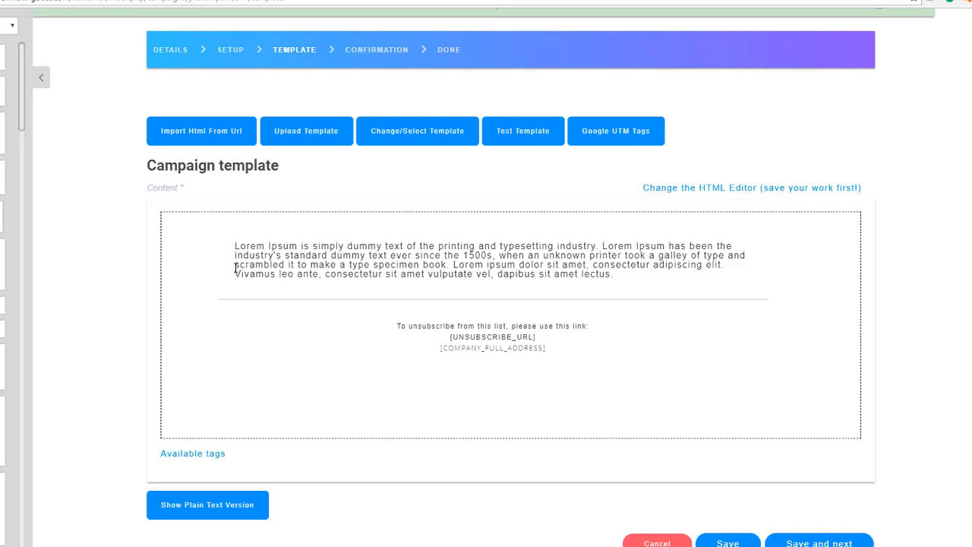
pyautogui.click(232, 246)
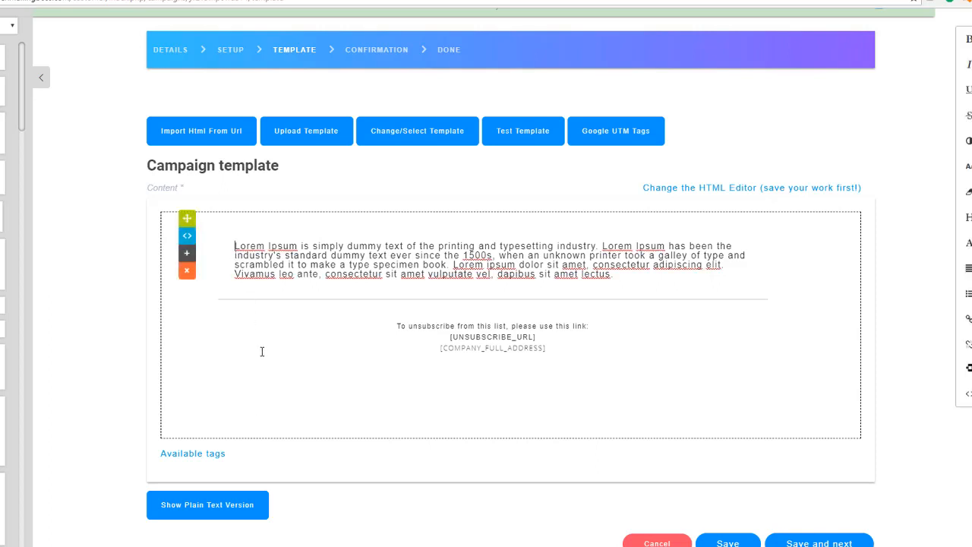
pyautogui.press('Return')
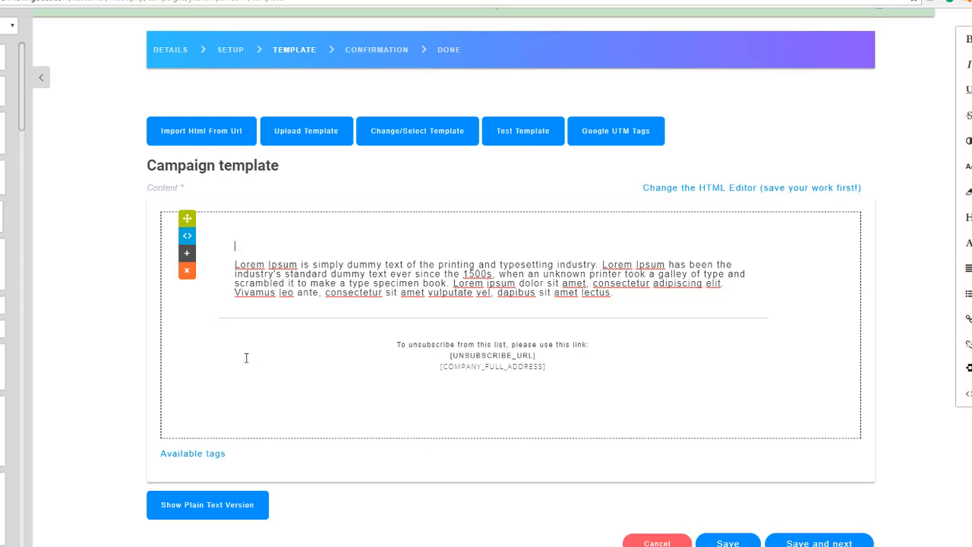
pyautogui.click(206, 454)
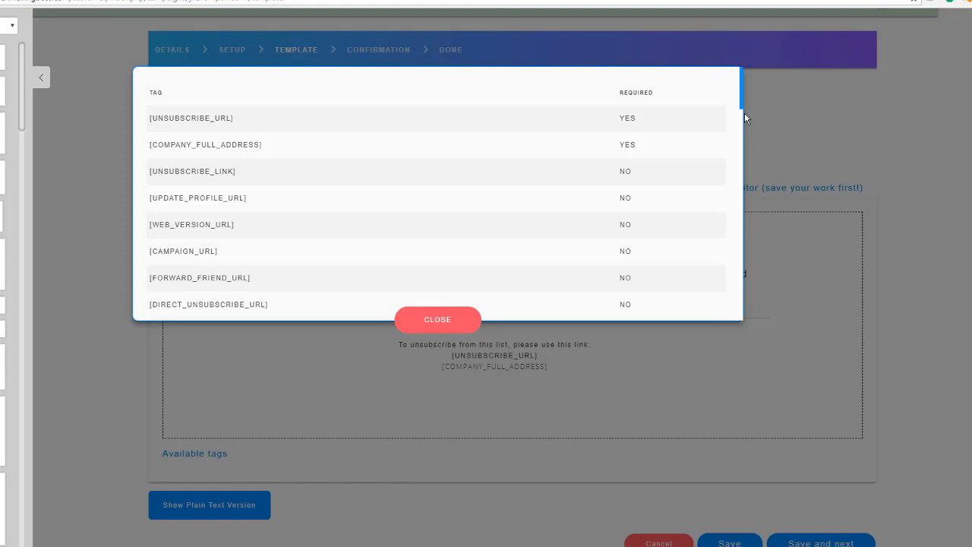
# Insert the [FNAME] tag from the bottom of the tags list into the email body.
pyautogui.scroll(-5, 726, 215)
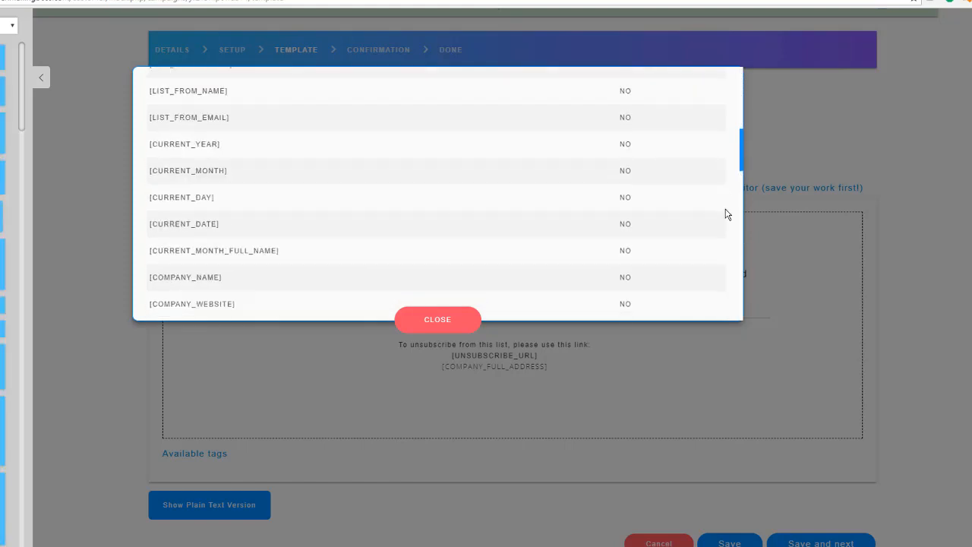
pyautogui.scroll(-10, 726, 214)
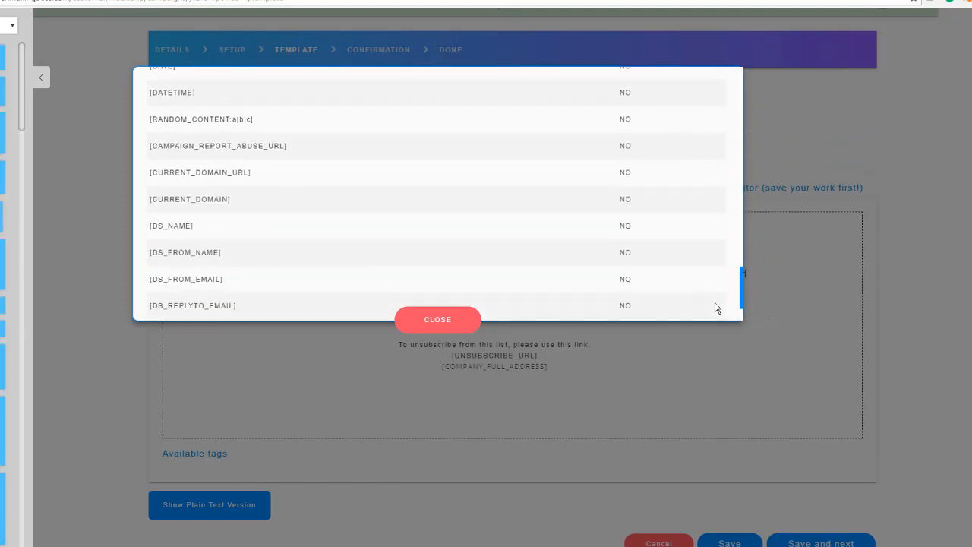
pyautogui.scroll(-1, 715, 308)
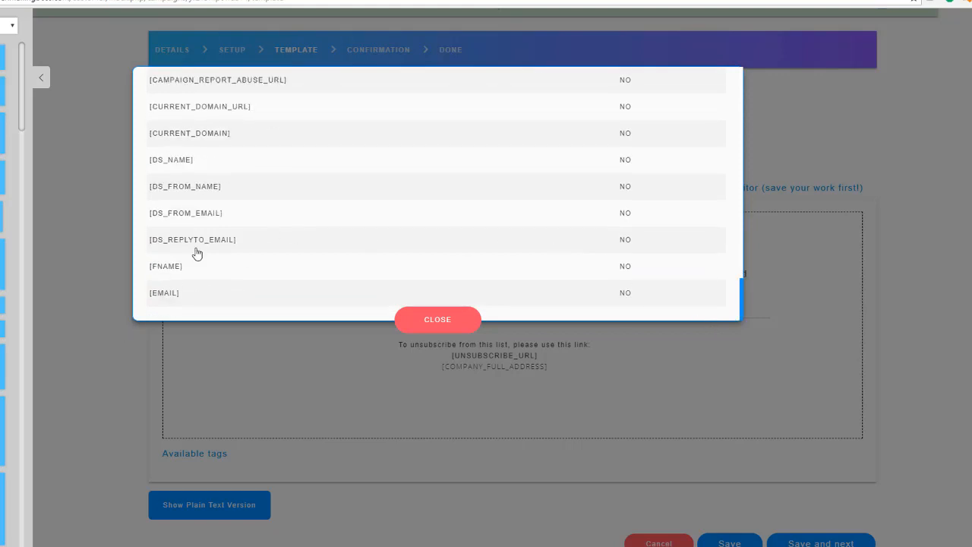
pyautogui.click(176, 272)
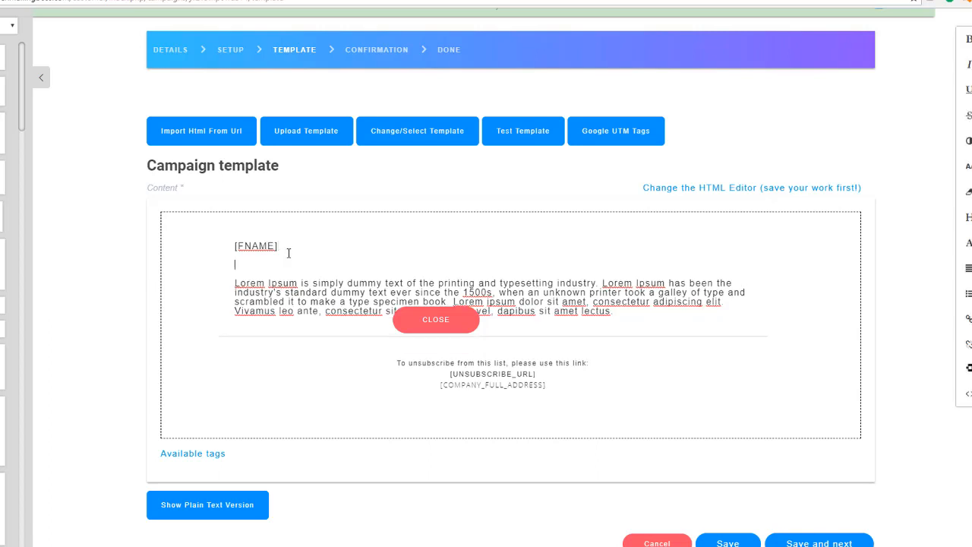
# Write 'Welcome' under [FNAME] and save the template.
pyautogui.write('Welcome')
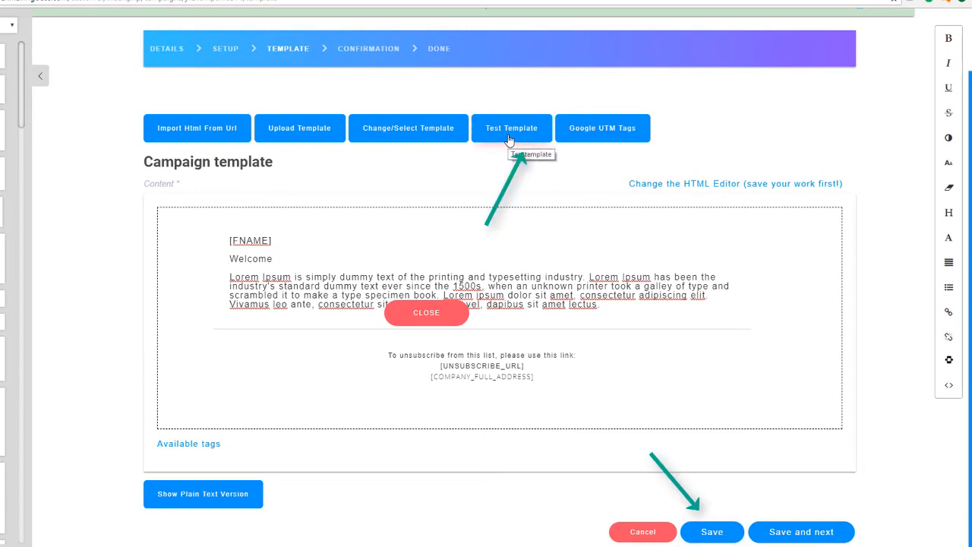
pyautogui.click(804, 533)
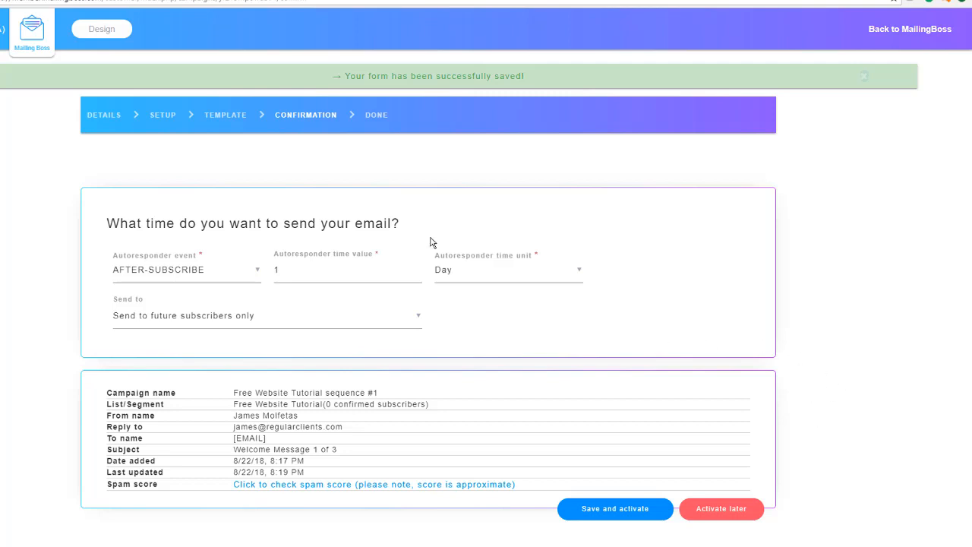
# Keep the AFTER-SUBSCRIBE trigger and change the send delay from 1 day to 0.
pyautogui.click(257, 272)
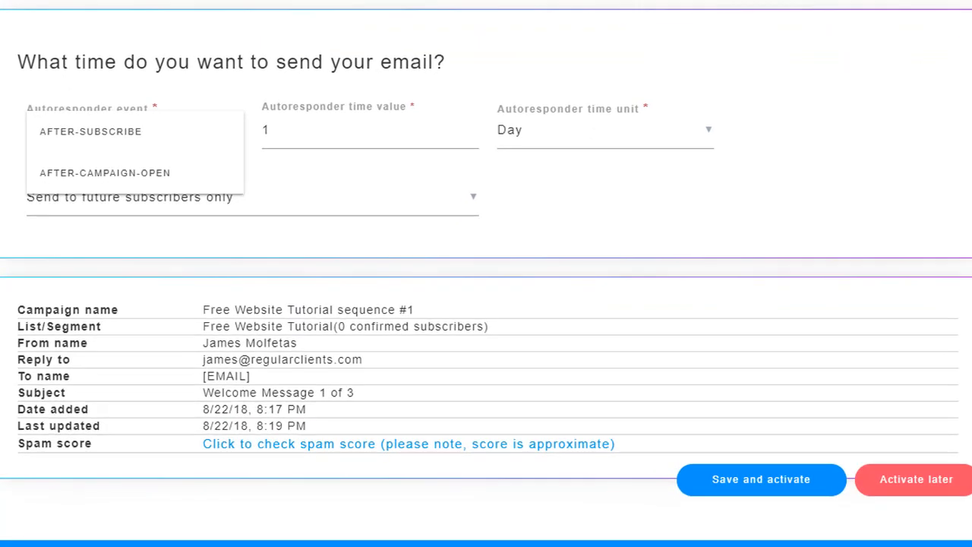
pyautogui.click(55, 256)
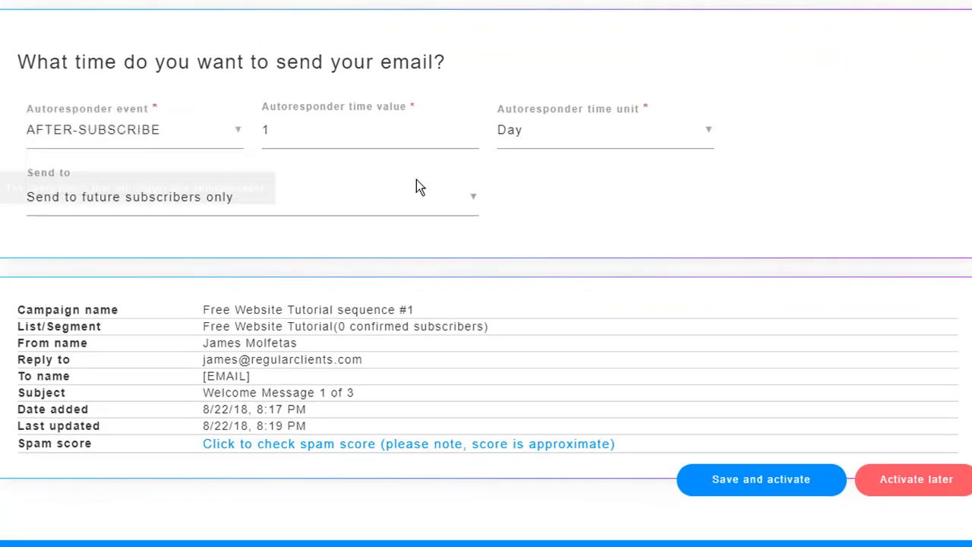
pyautogui.moveTo(369, 129)
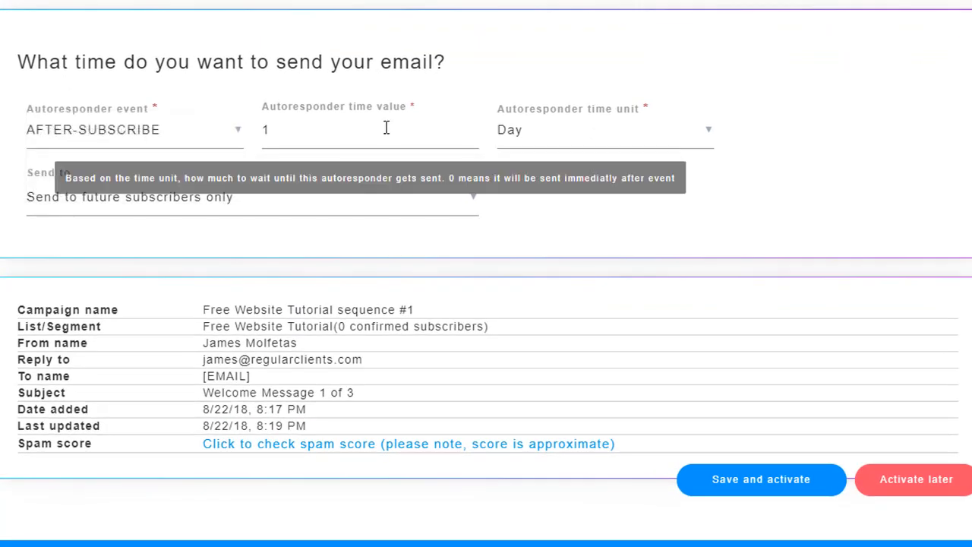
pyautogui.doubleClick(284, 131)
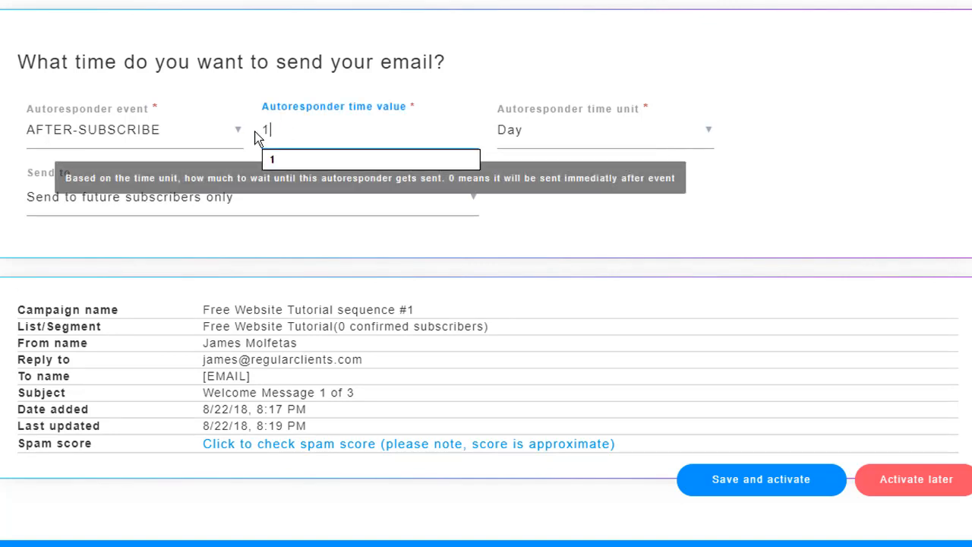
pyautogui.write('0')
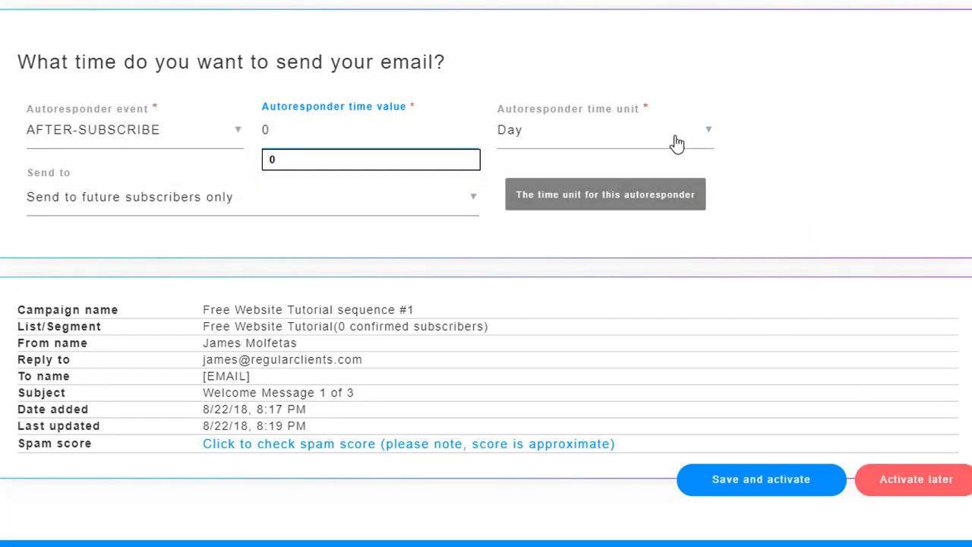
pyautogui.click(872, 199)
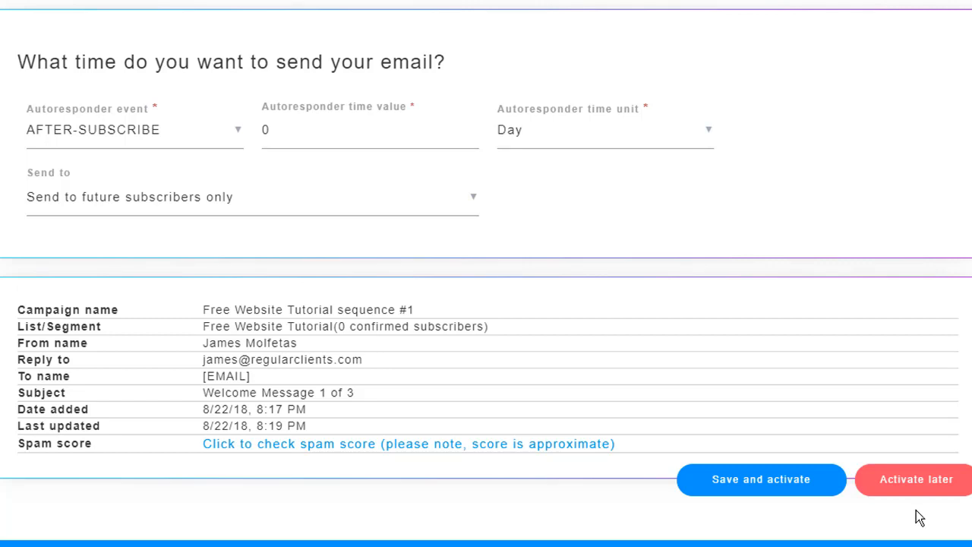
# Save and activate email #1 so the canvas shows it as 0 day Active.
pyautogui.click(781, 481)
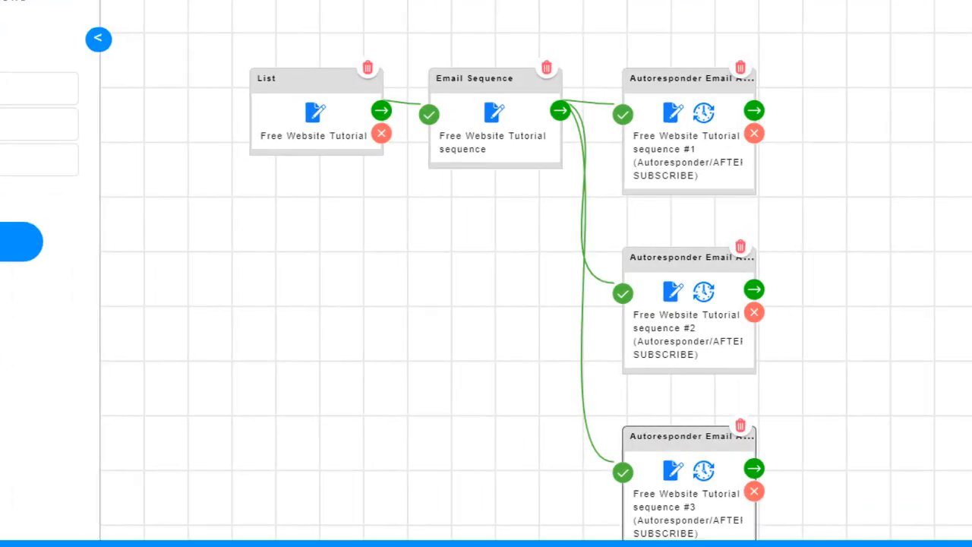
pyautogui.scroll(-2, 486, 274)
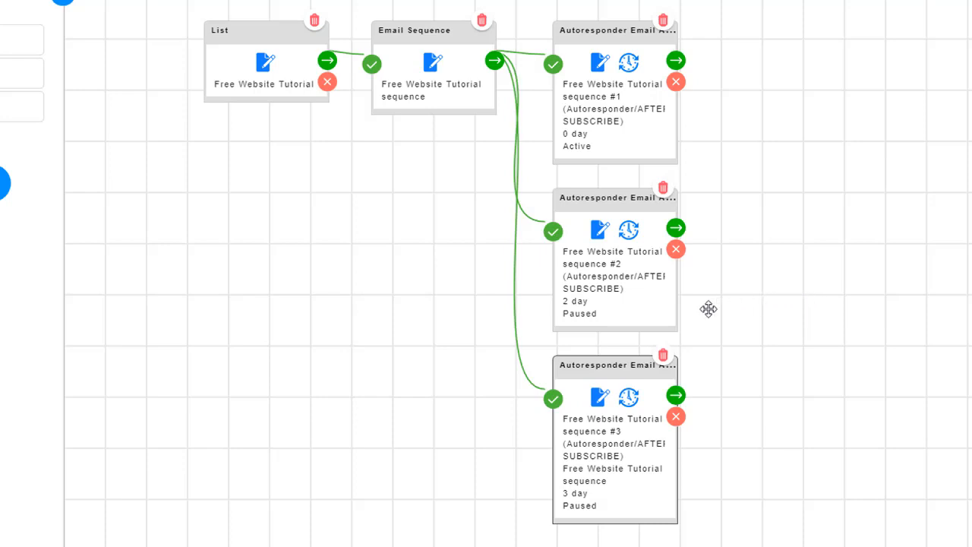
# Set email #2's subject to 'Sequence Message 2 of 3' and save its setup.
pyautogui.click(601, 230)
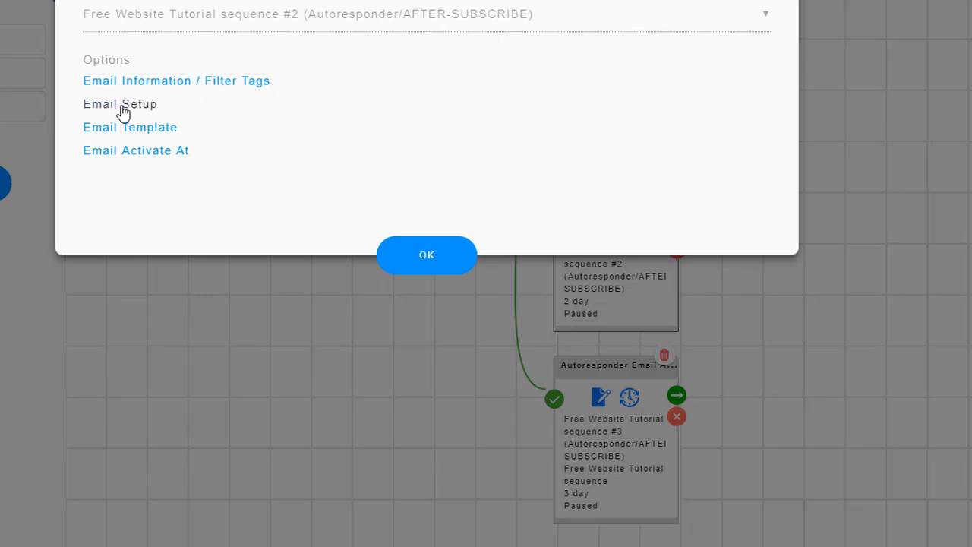
pyautogui.click(122, 111)
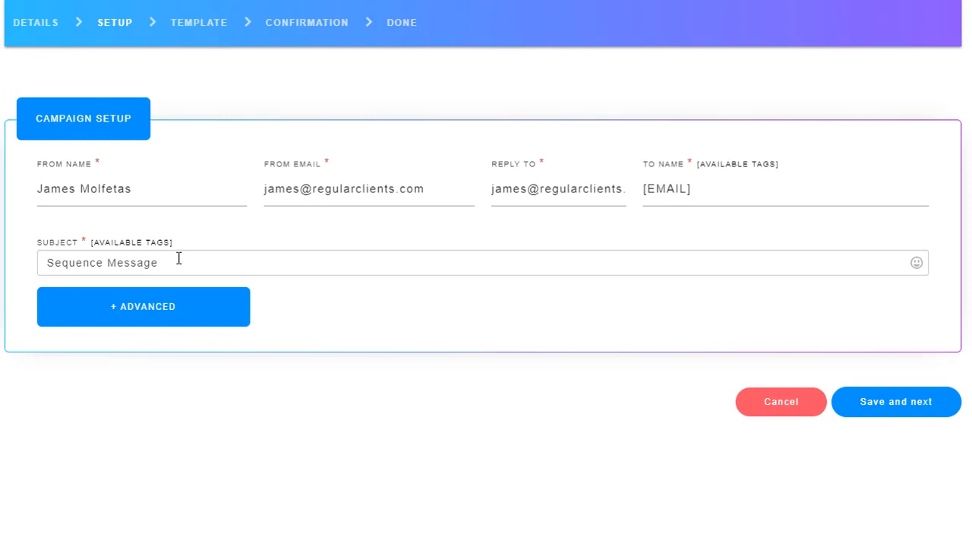
pyautogui.click(179, 259)
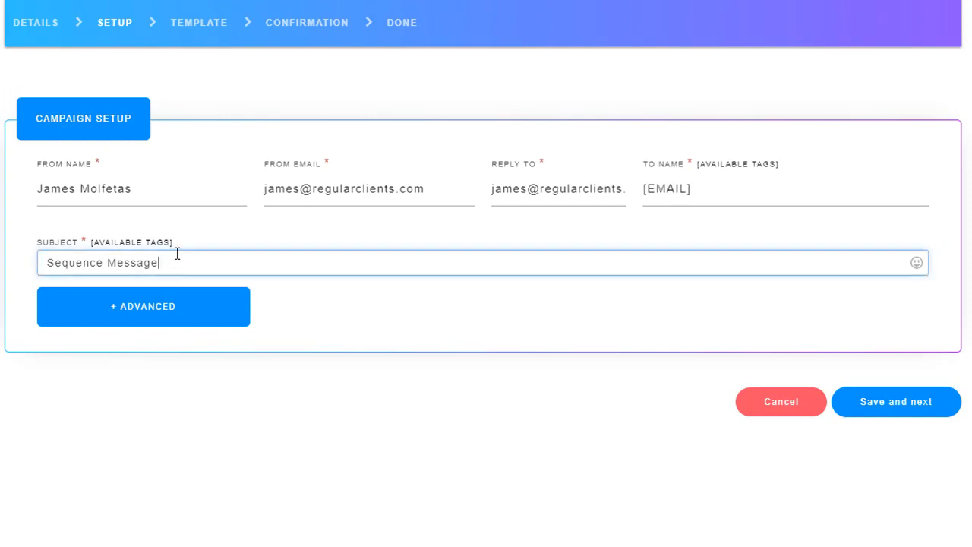
pyautogui.write('2 of 3')
pyautogui.click(874, 405)
pyautogui.scroll(-1, 352, 319)
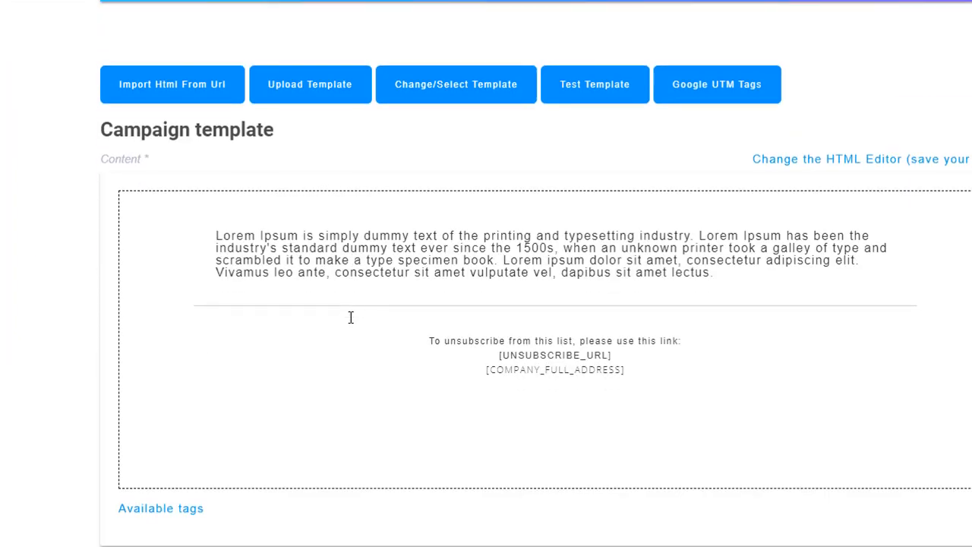
# Insert the [FNAME] tag and an 'email 2' line above the Lorem Ipsum text of the second email.
pyautogui.click(216, 230)
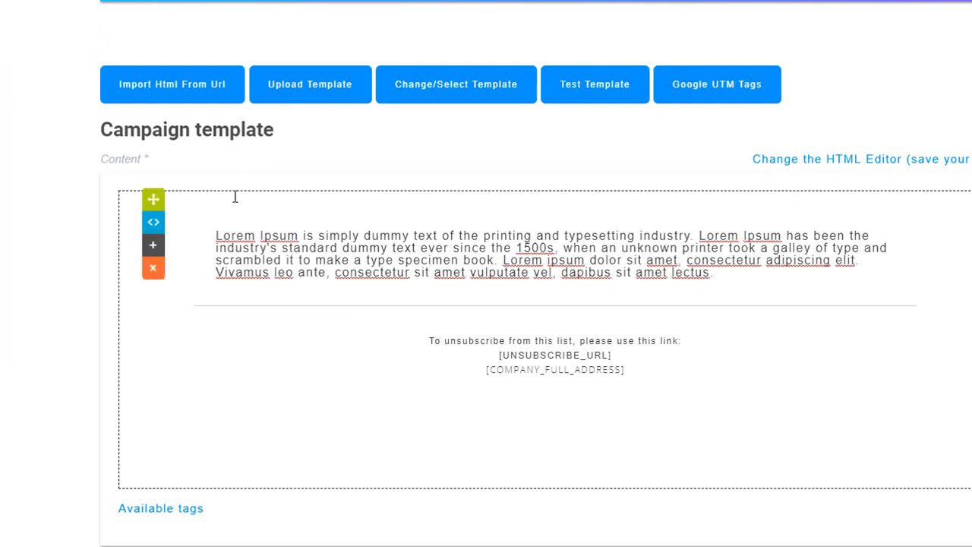
pyautogui.press('Return')
pyautogui.press('Return')
pyautogui.press('BackSpace')
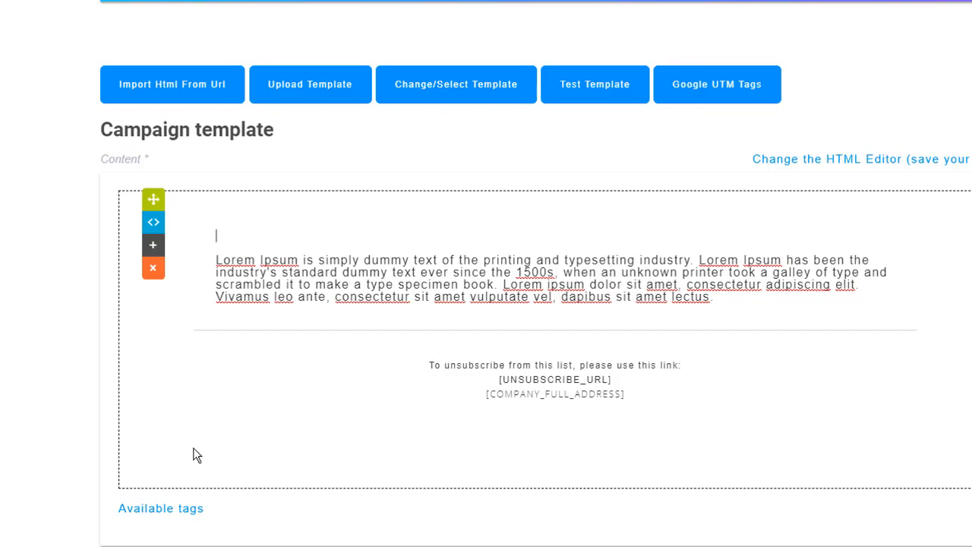
pyautogui.click(170, 509)
pyautogui.scroll(-1, 302, 243)
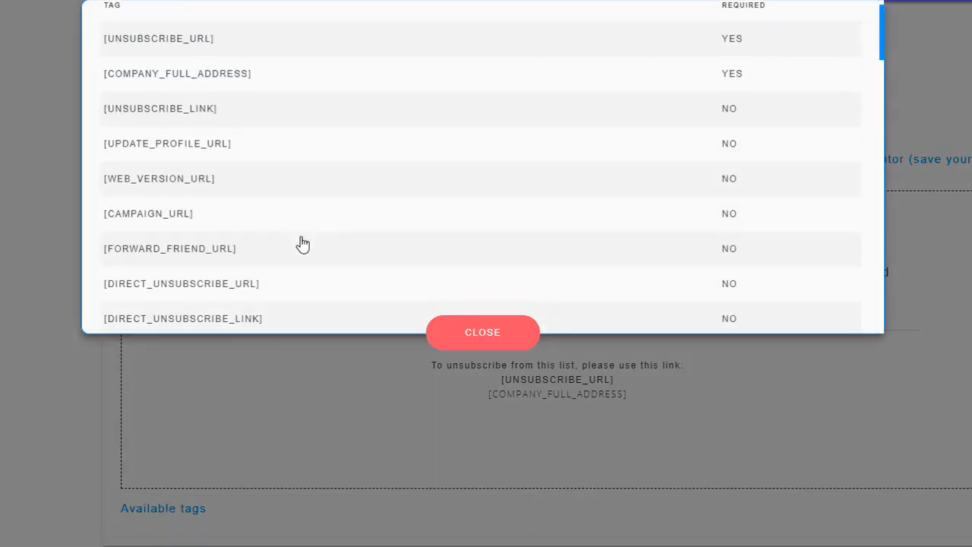
pyautogui.scroll(-20, 302, 243)
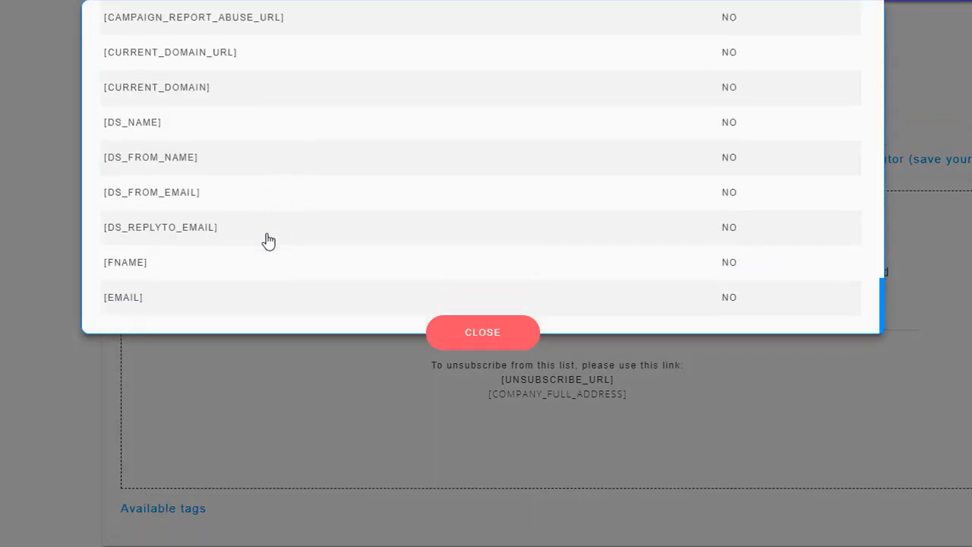
pyautogui.click(135, 264)
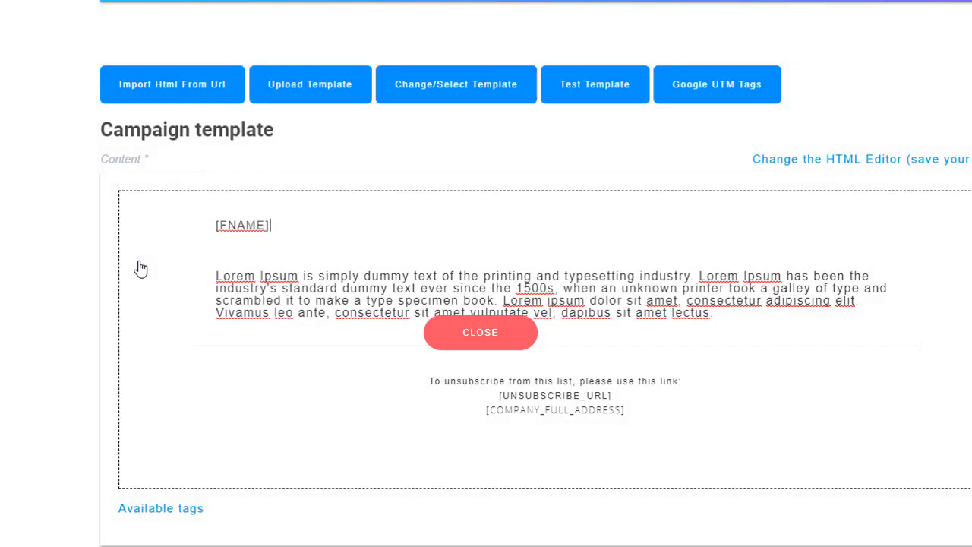
pyautogui.click(239, 247)
pyautogui.write('email 2')
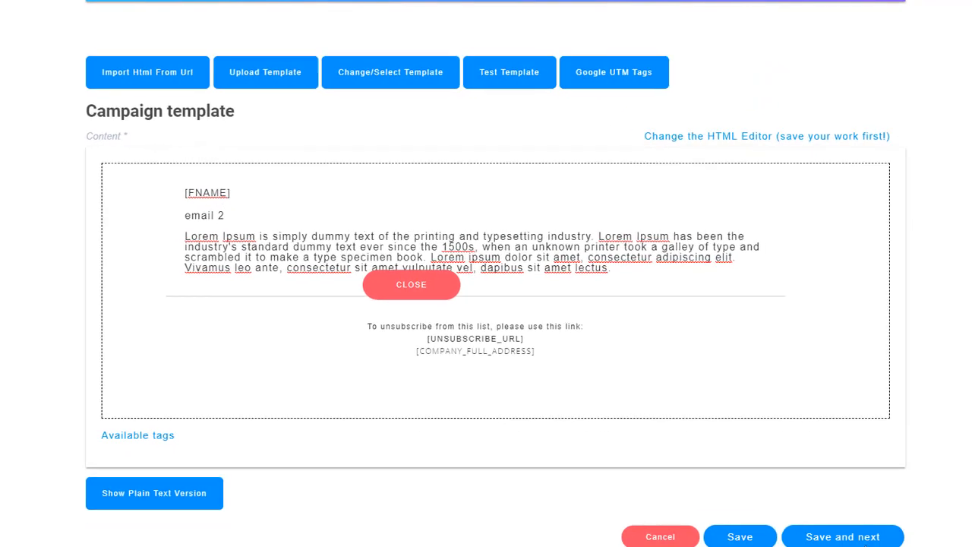
# Change the second email's autoresponder delay from 2 days to 1 day and save it as active.
pyautogui.click(820, 521)
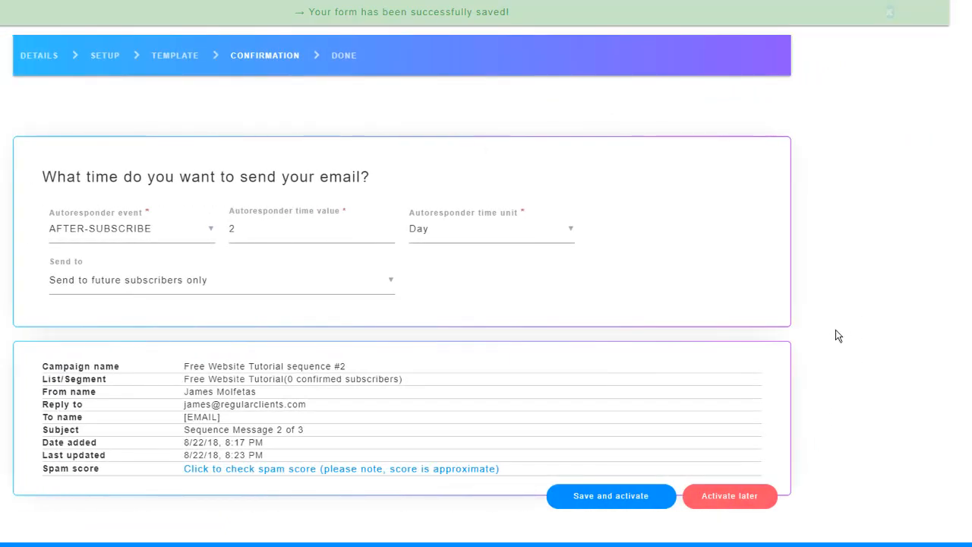
pyautogui.moveTo(246, 232)
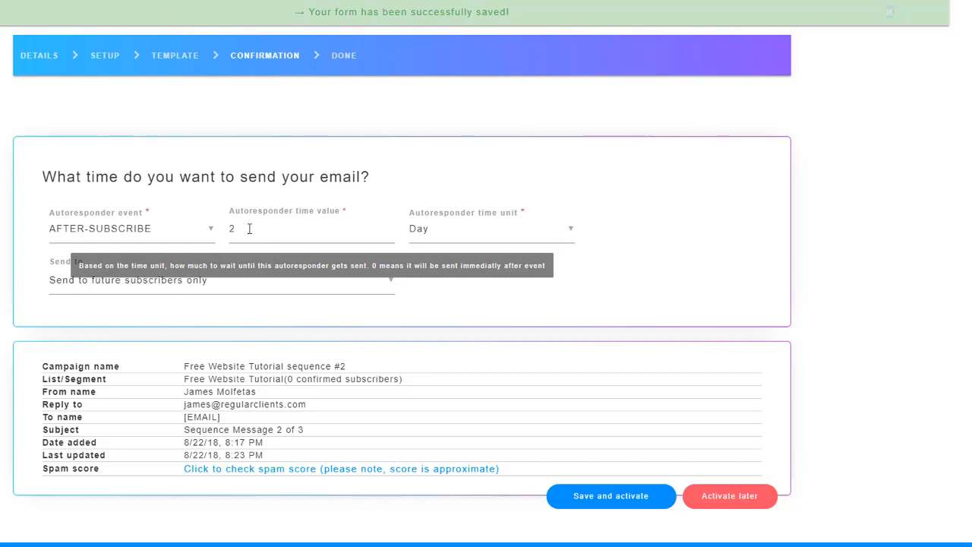
pyautogui.doubleClick(250, 229)
pyautogui.write('1')
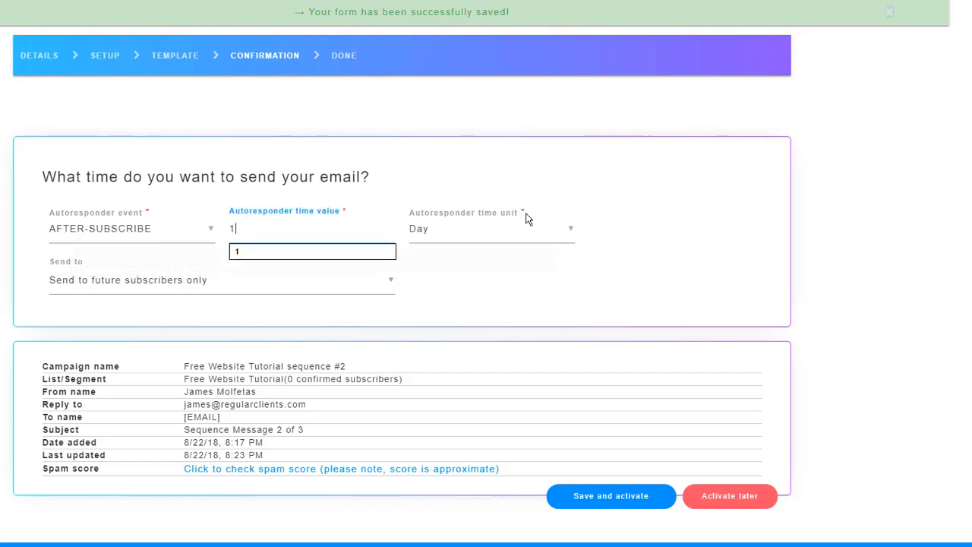
pyautogui.click(508, 171)
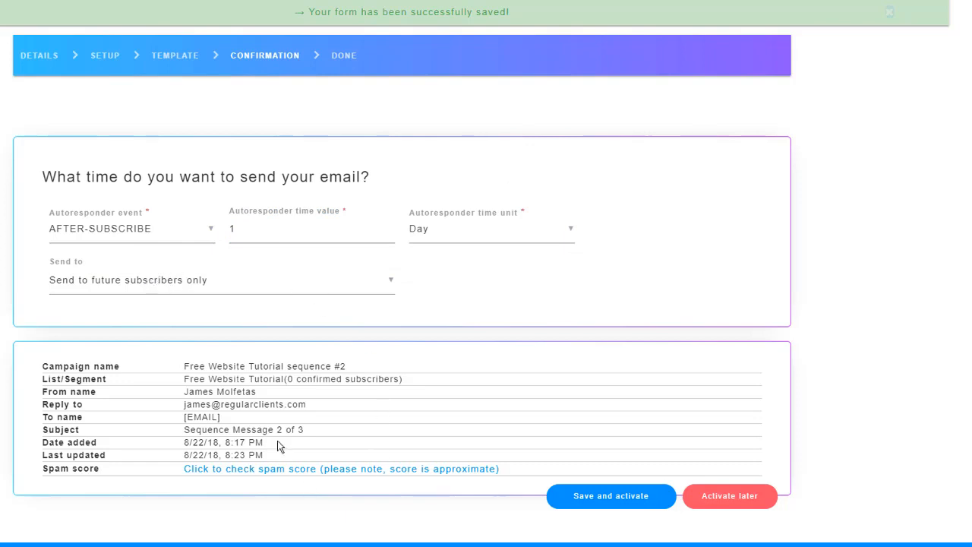
pyautogui.click(621, 499)
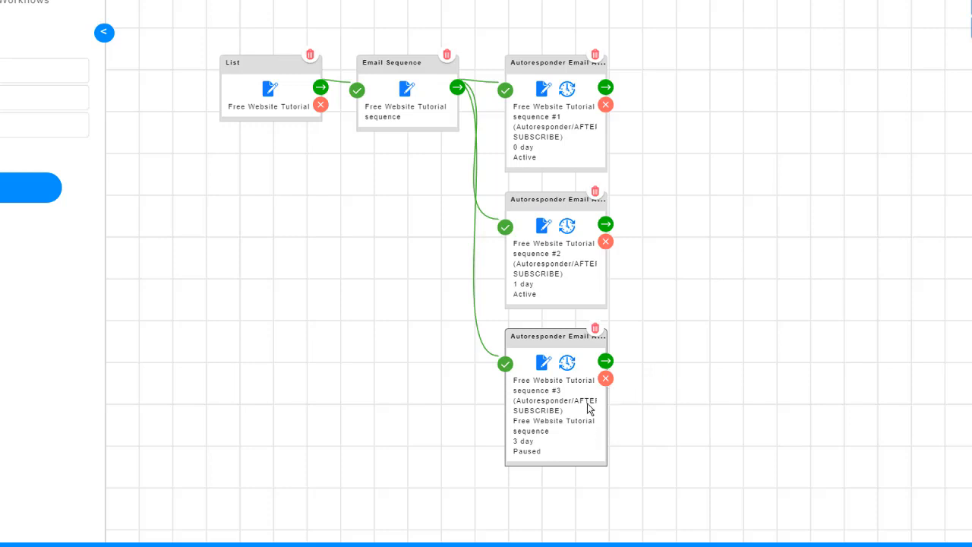
# Append 'email 3' to the third email's subject, making it 'Sequence Message email 3', and save the setup.
pyautogui.click(540, 365)
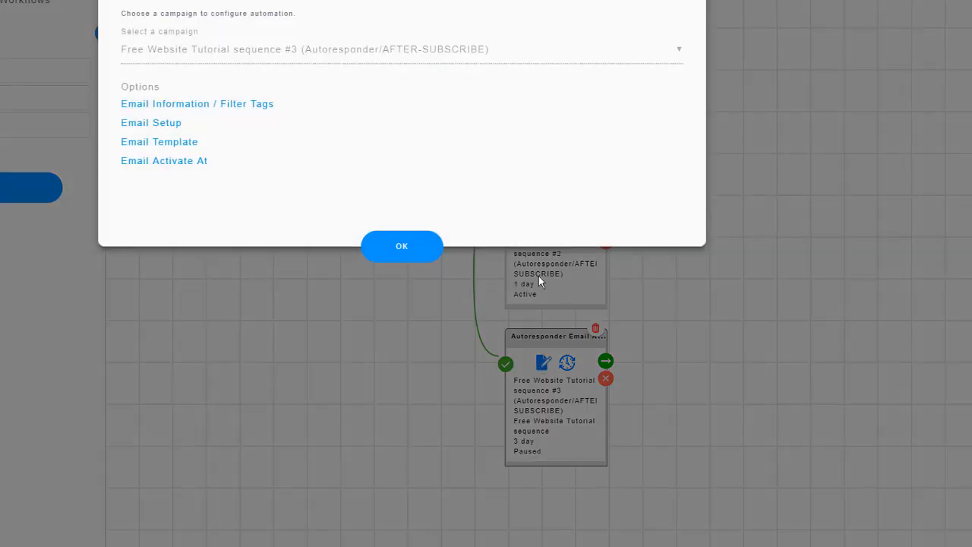
pyautogui.click(158, 126)
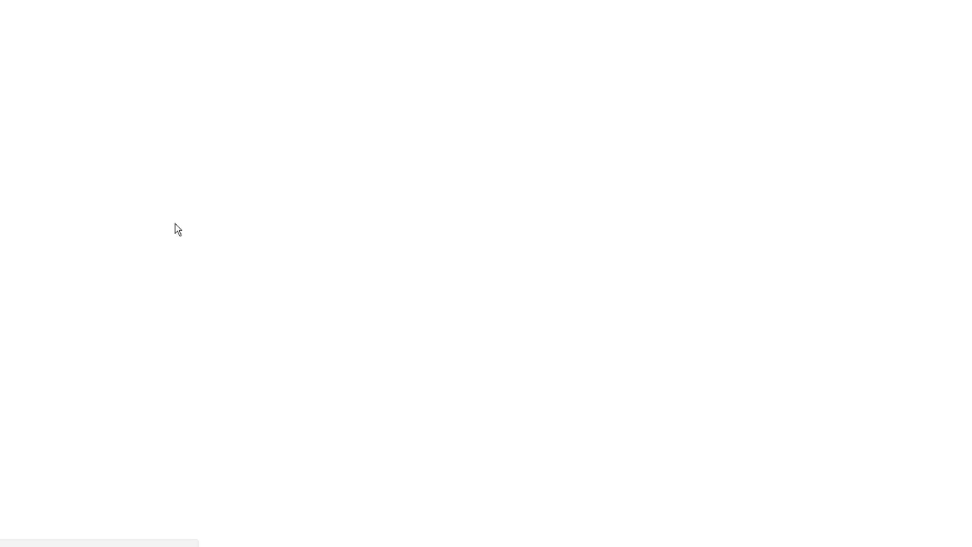
pyautogui.click(154, 218)
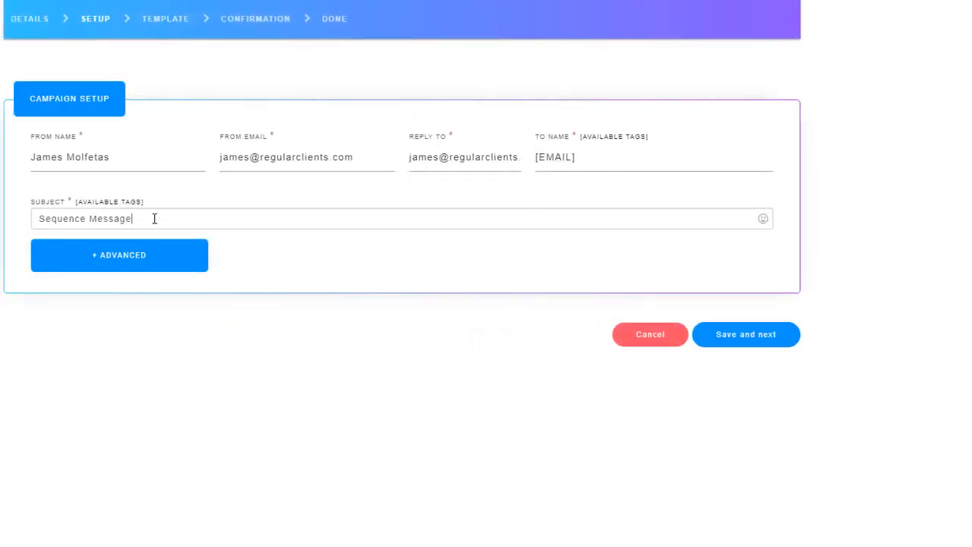
pyautogui.write('e')
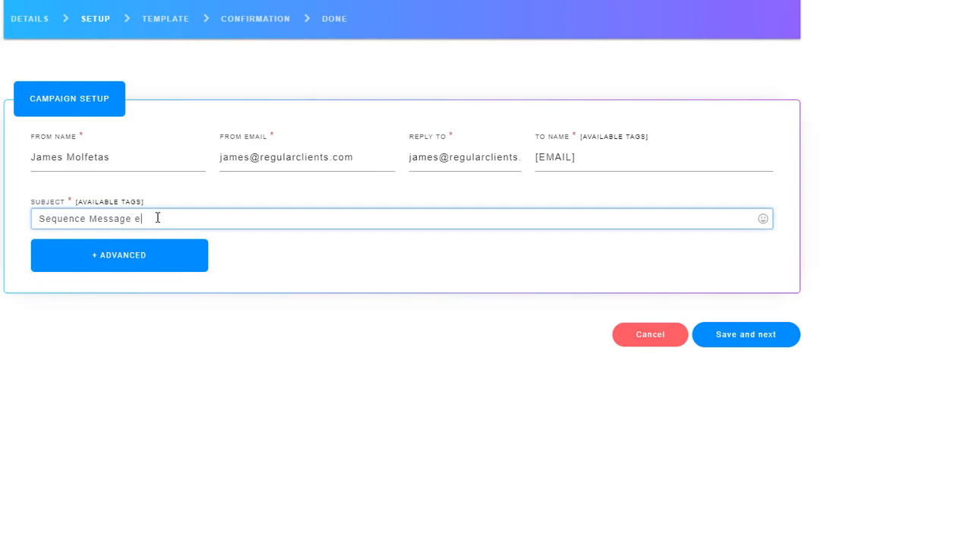
pyautogui.write('mail 3')
pyautogui.click(724, 339)
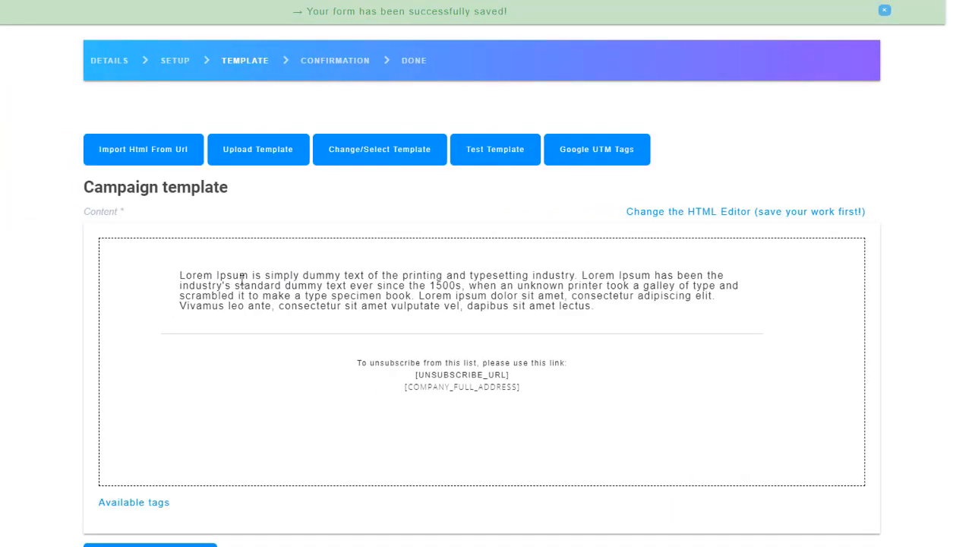
# Save the third email's template unchanged to reach its sending-time step.
pyautogui.scroll(-1, 182, 430)
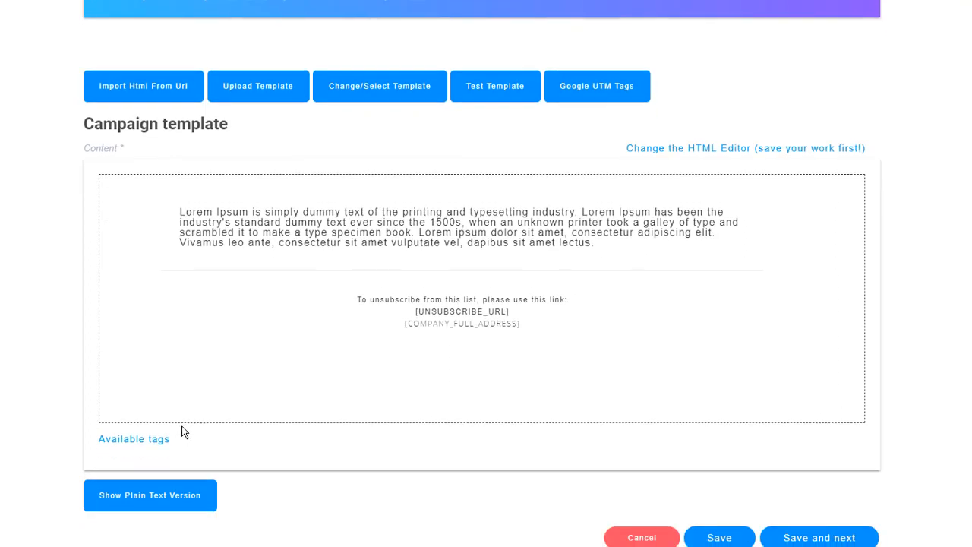
pyautogui.scroll(-1, 743, 461)
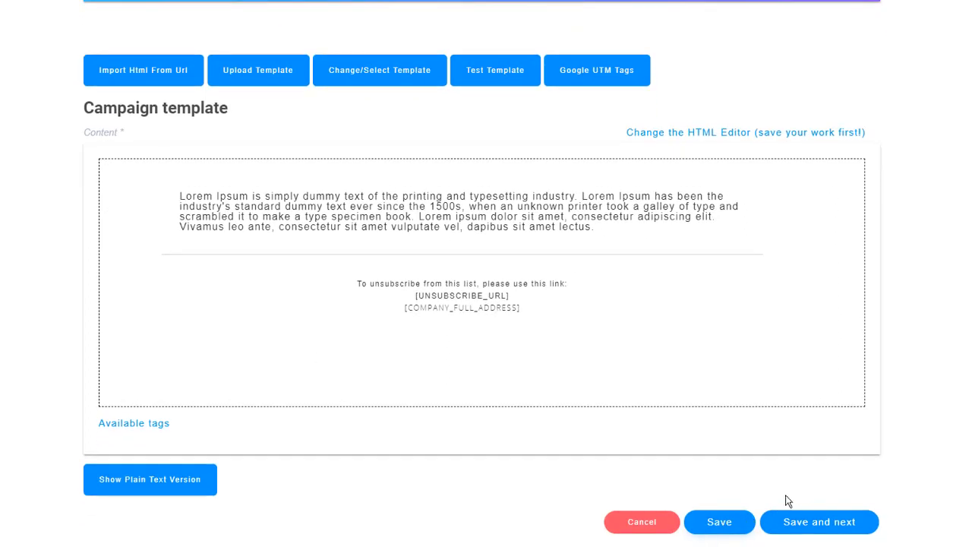
pyautogui.click(836, 522)
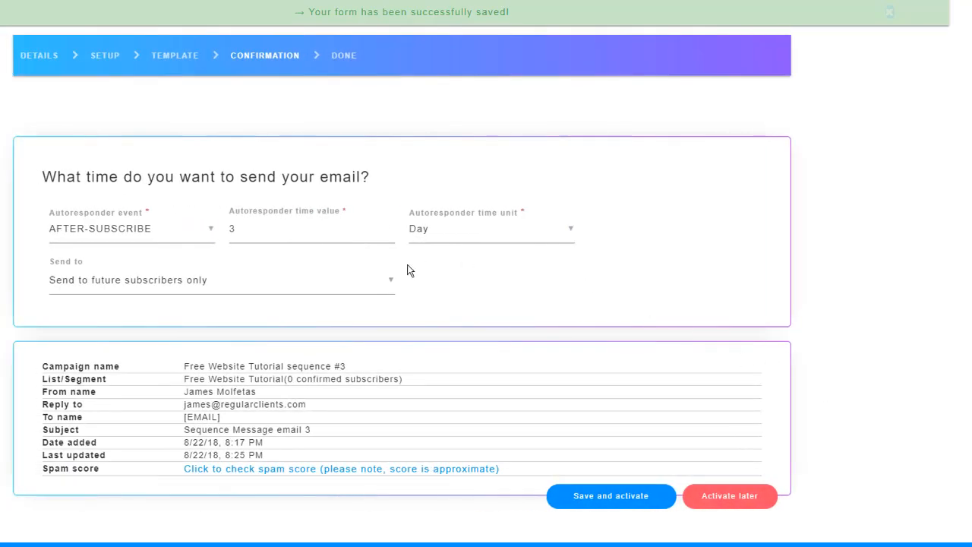
# Change the third email's autoresponder delay from 3 days to 2 days and activate it.
pyautogui.moveTo(246, 230)
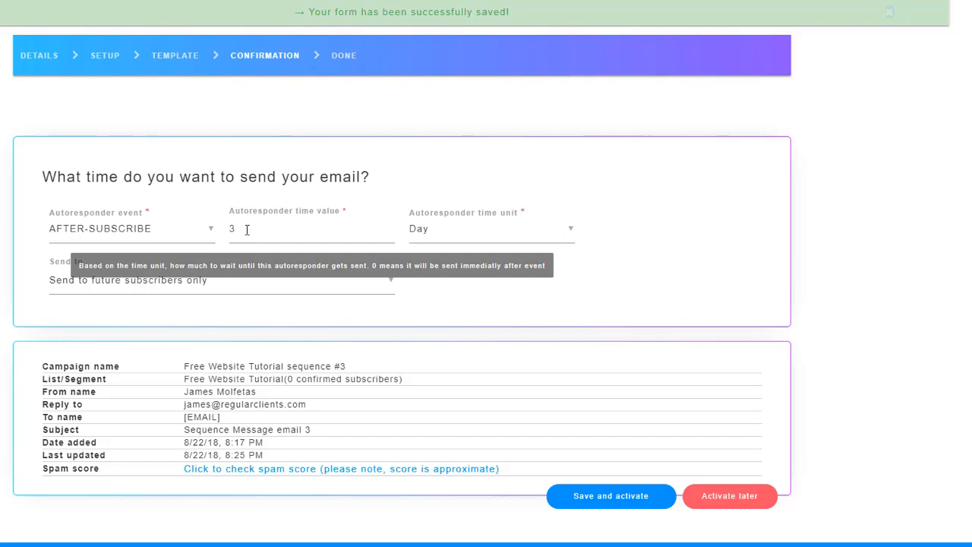
pyautogui.click(247, 230)
pyautogui.press('BackSpace')
pyautogui.write('2')
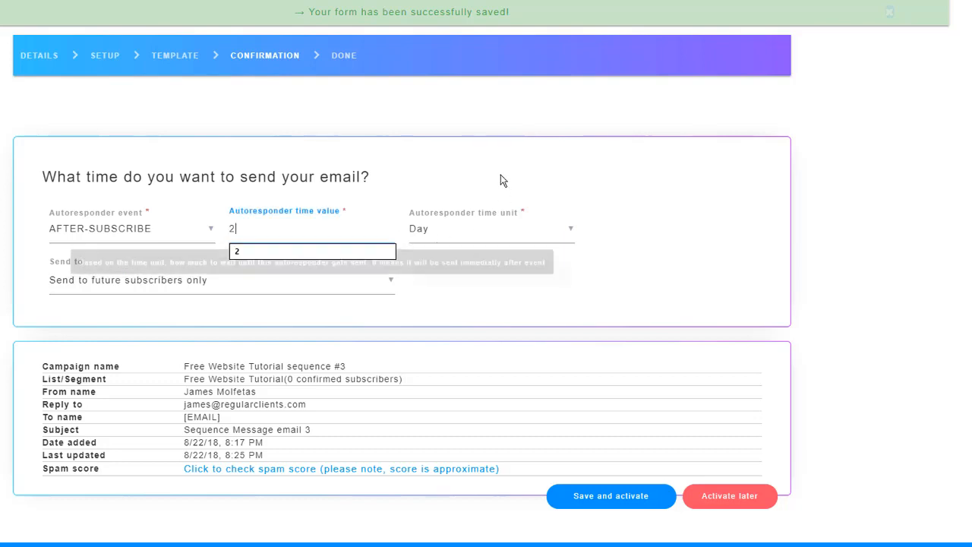
pyautogui.click(490, 124)
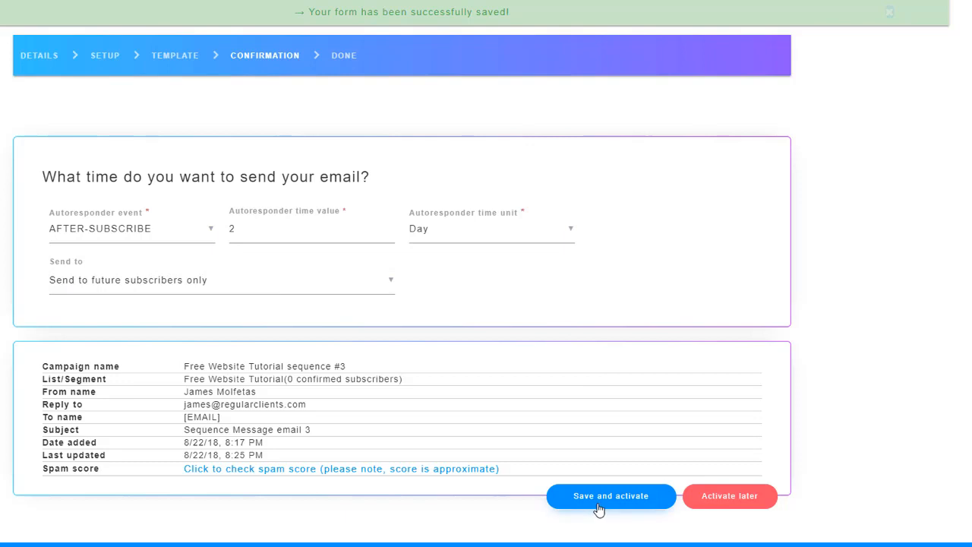
pyautogui.click(636, 497)
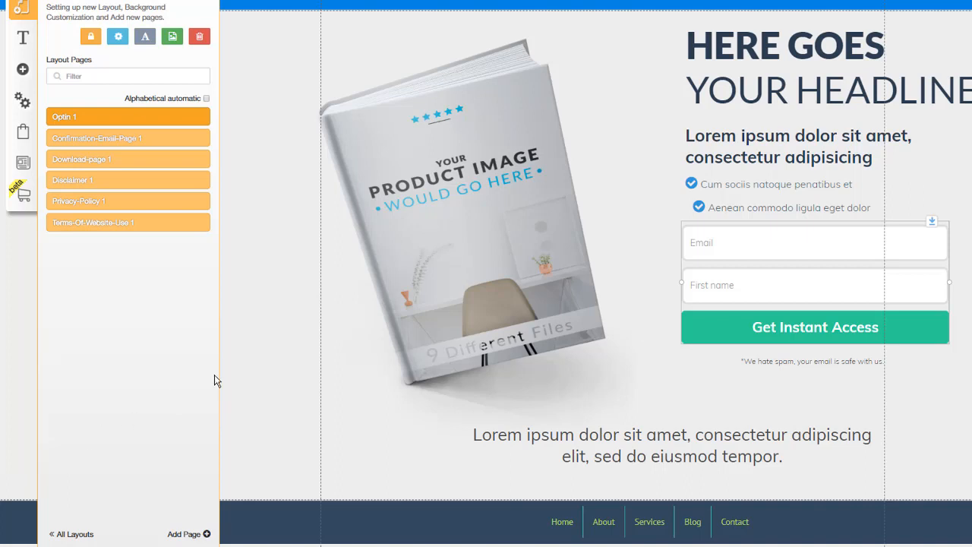
# Close Layout Pages and link the opt-in form through MailingBoss to the Free Website Tutorial list.
pyautogui.click(230, 370)
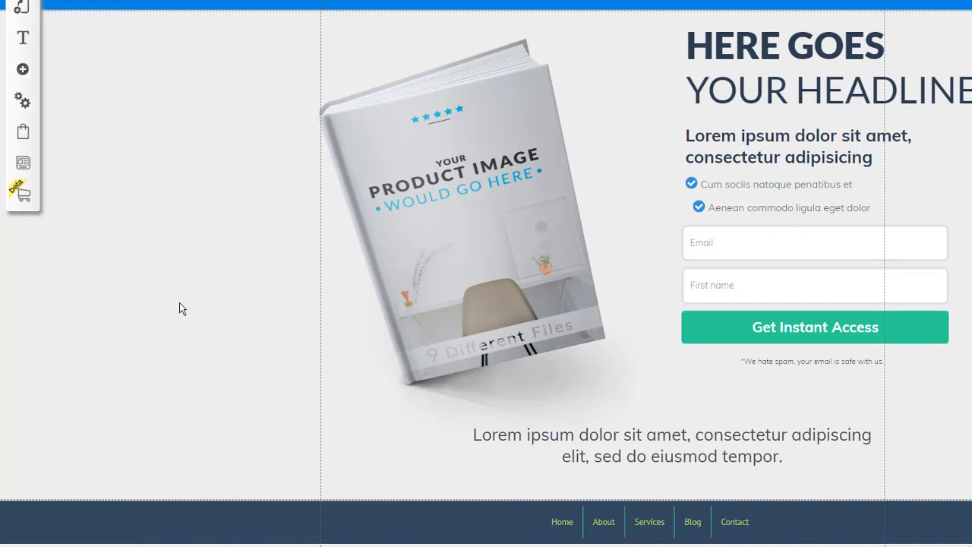
pyautogui.click(766, 268)
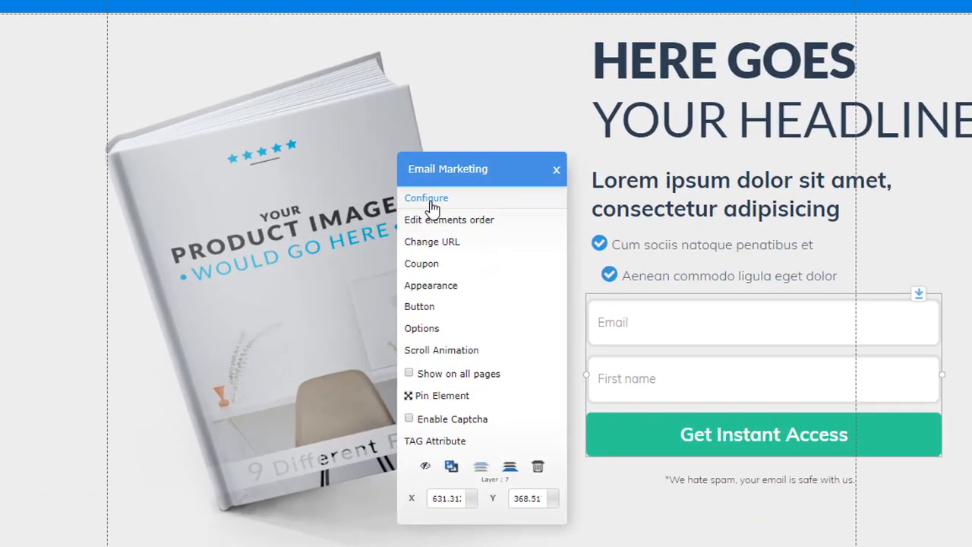
pyautogui.click(561, 149)
pyautogui.click(432, 209)
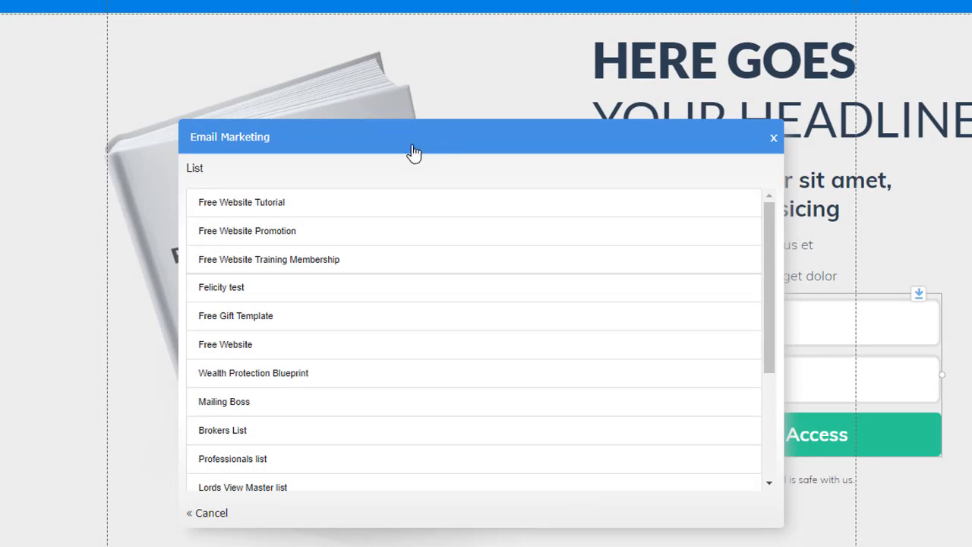
pyautogui.click(293, 206)
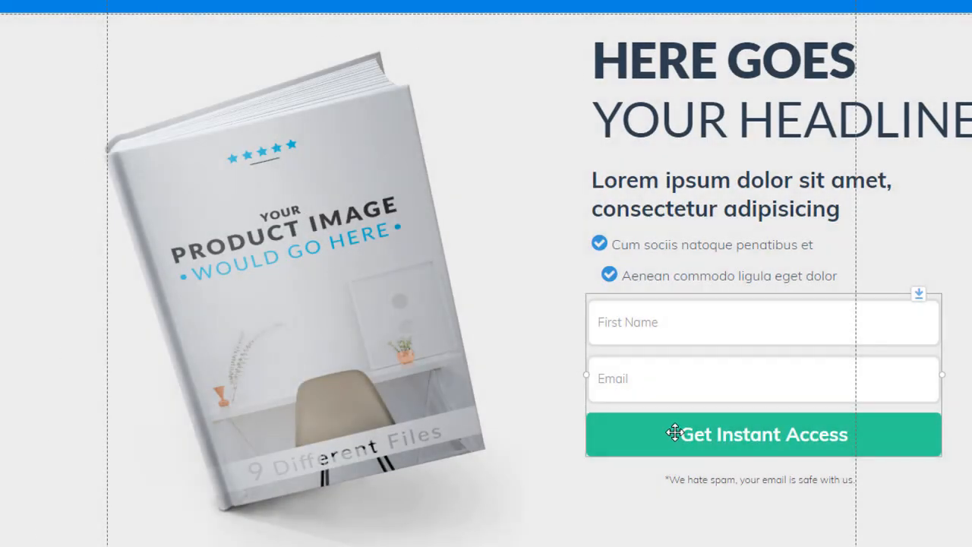